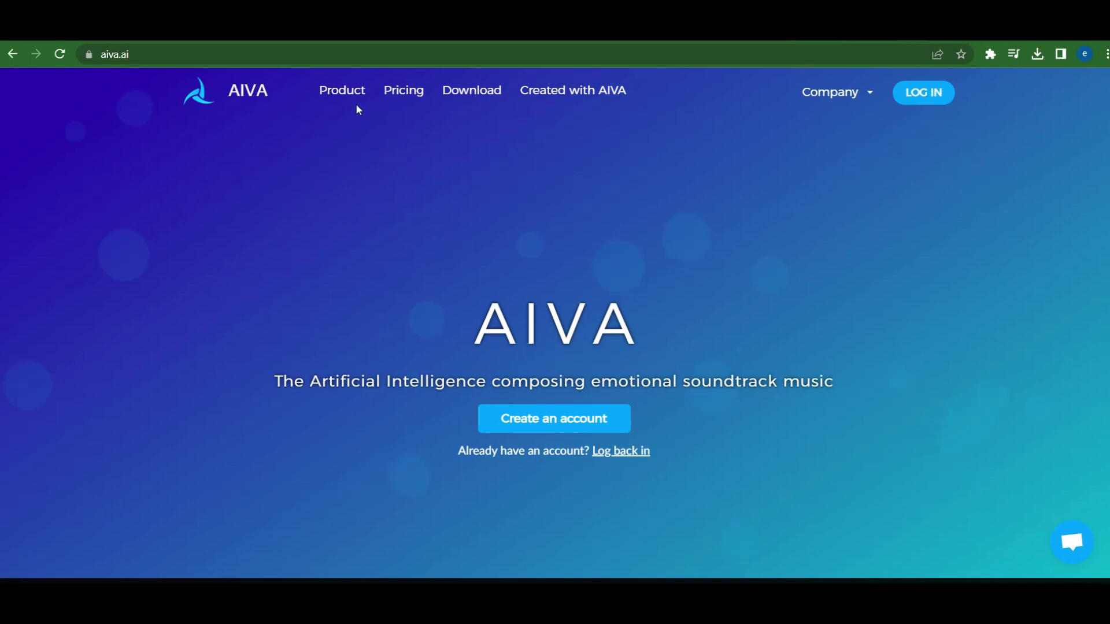
Step: Browse AIVA's product overview and the section on composing with influences
left_click(340, 92)
scroll(674, 339, "down", 3)
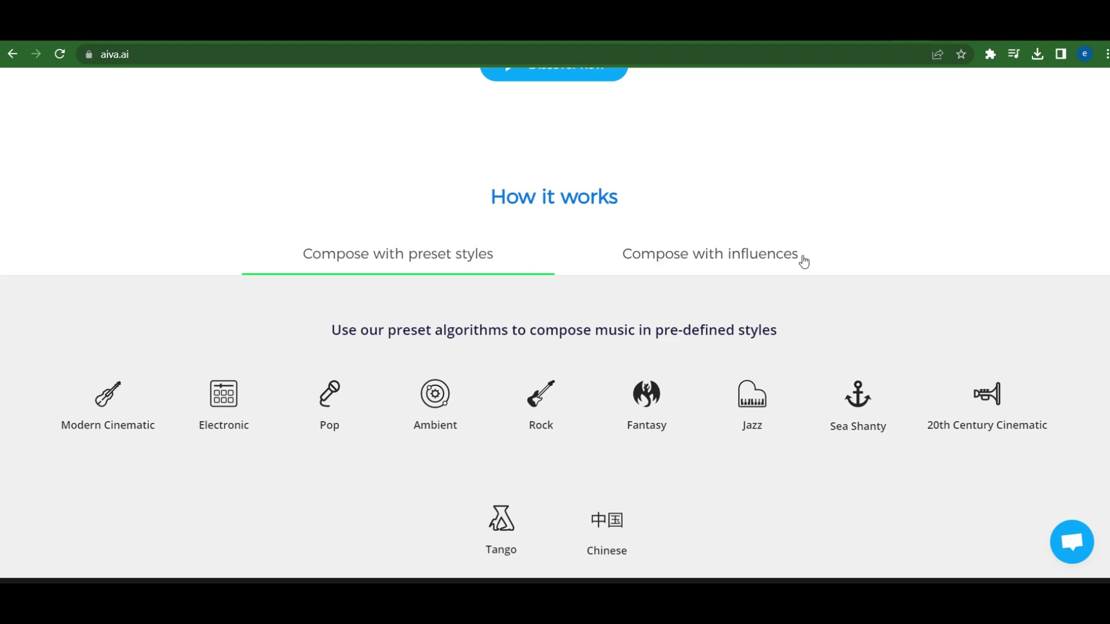
left_click(762, 260)
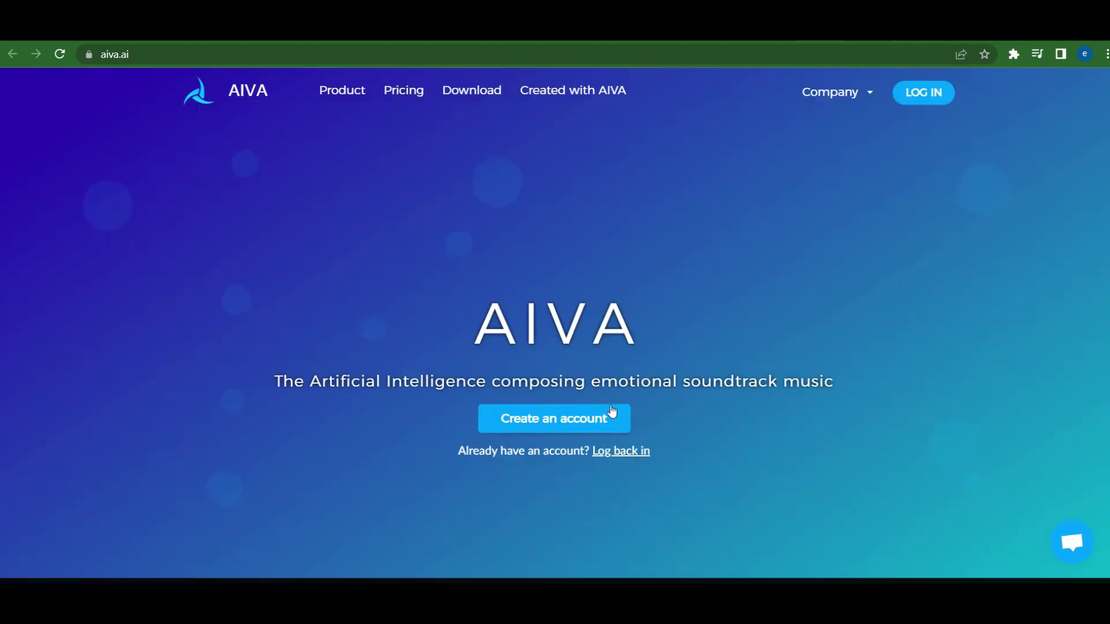
Step: Create an AIVA account, accepting the EULA and privacy policy and confirming the username
left_click(608, 424)
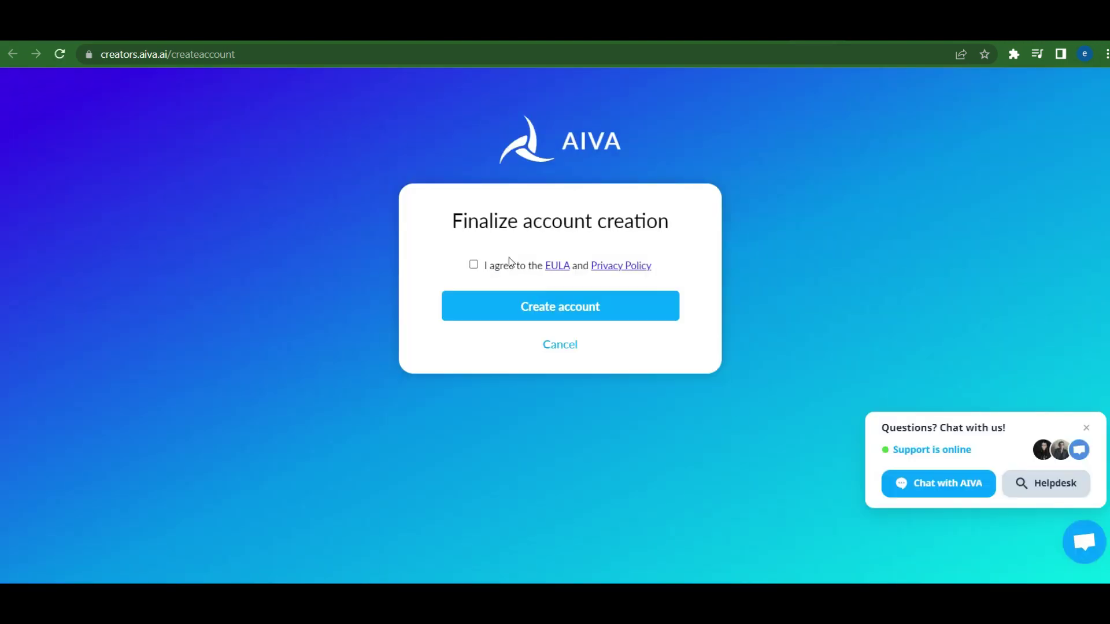
left_click(504, 265)
left_click(501, 316)
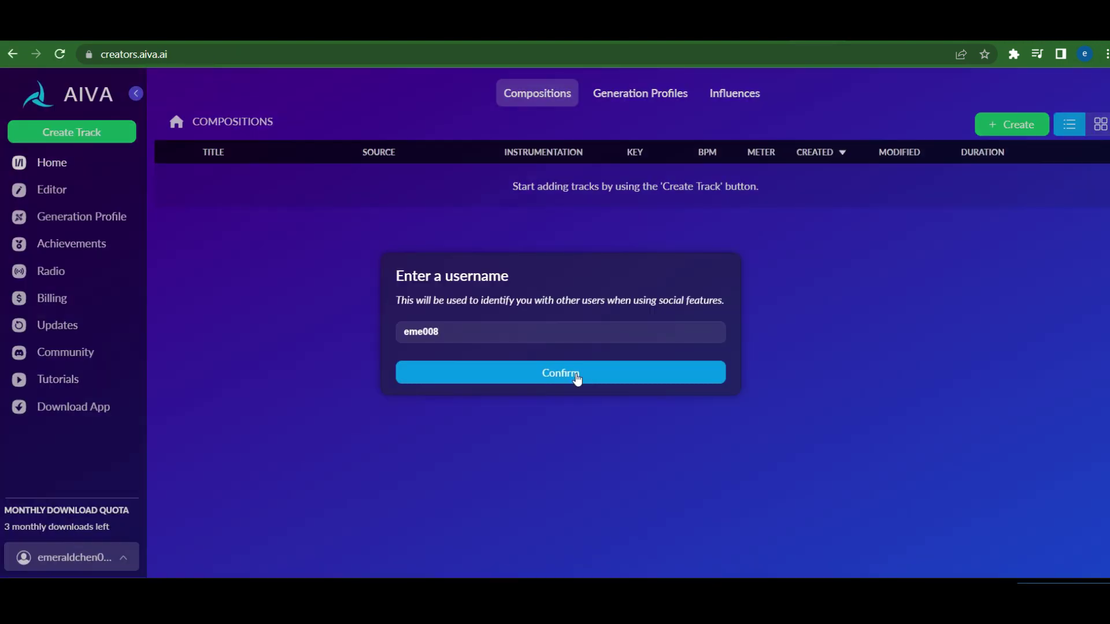
left_click(576, 377)
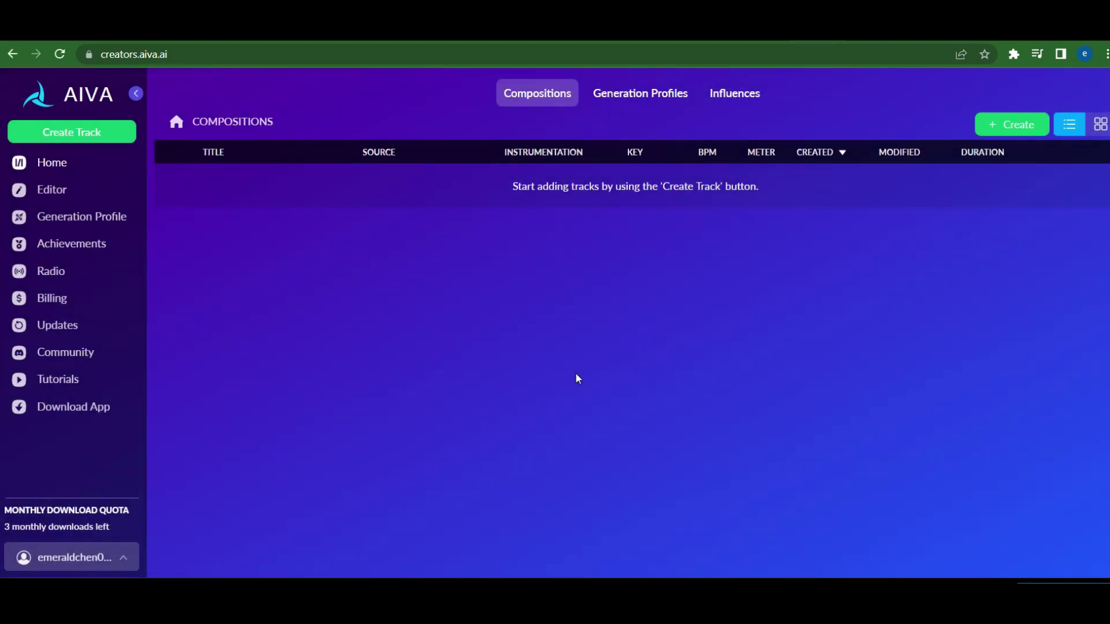
Step: Start a new track and play the EDM, Solo Piano (Ambient) and Synthwave (Cinematic) profile previews
left_click(75, 134)
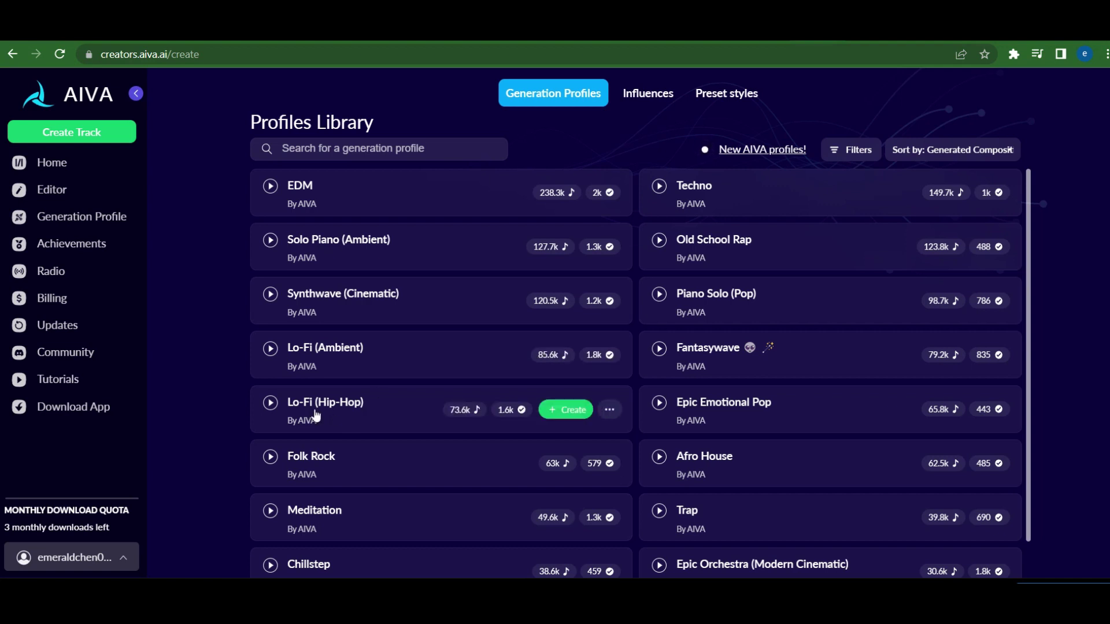
left_click(274, 188)
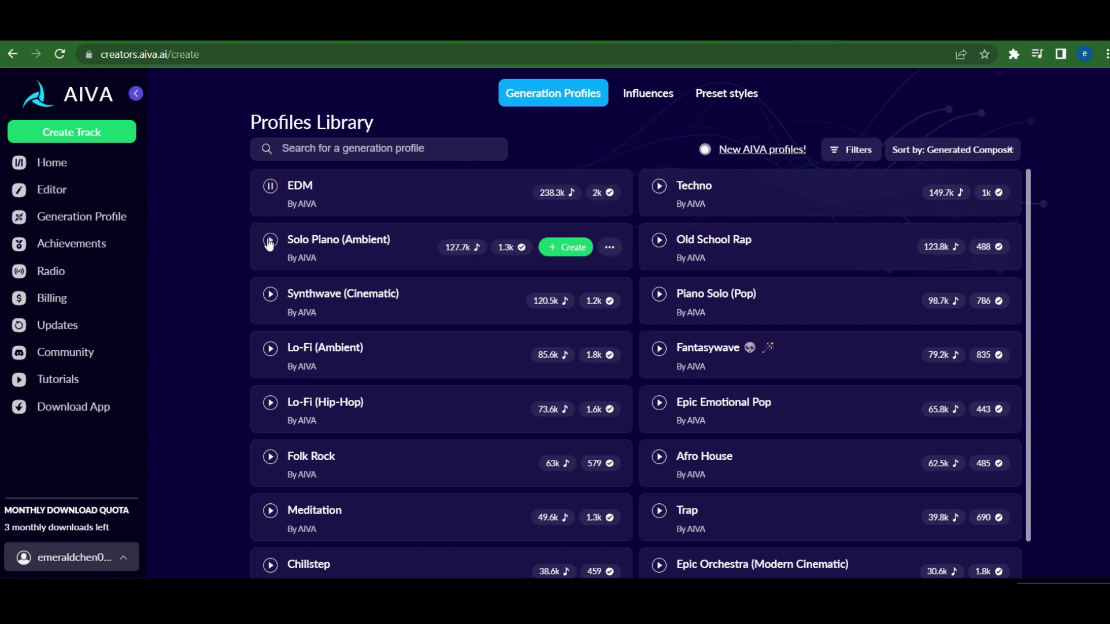
left_click(270, 188)
left_click(272, 241)
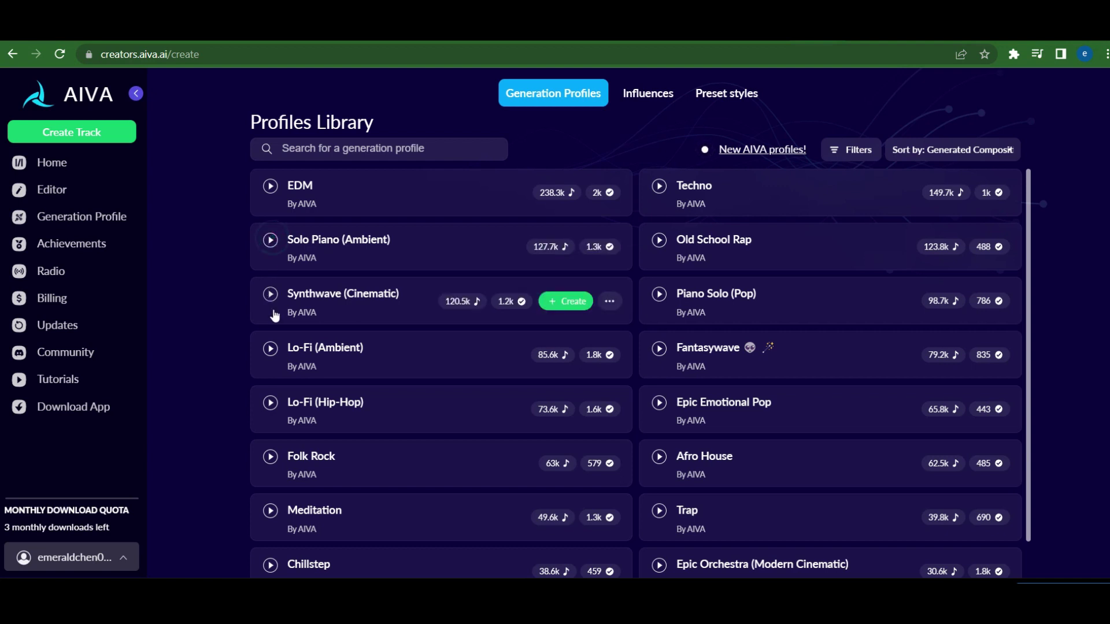
left_click(270, 296)
Step: Replay the Synthwave (Cinematic) preview, then preview the Lo-Fi (Hip-Hop) profile
left_click(271, 296)
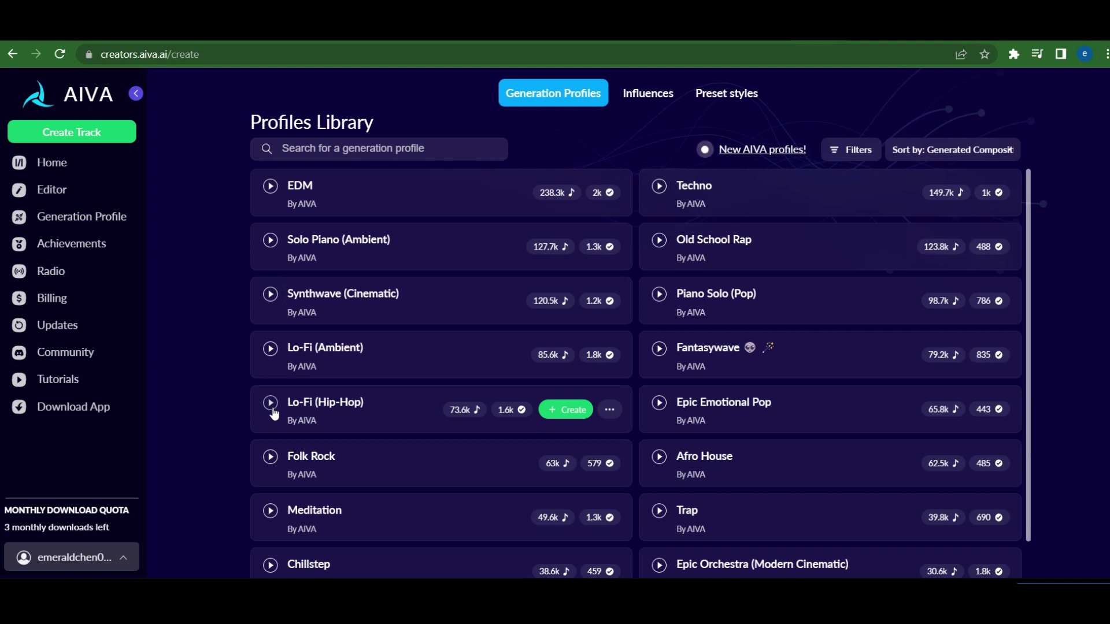
left_click(273, 408)
Step: Play the Folk Rock profile preview, then the Meditation profile preview
left_click(271, 457)
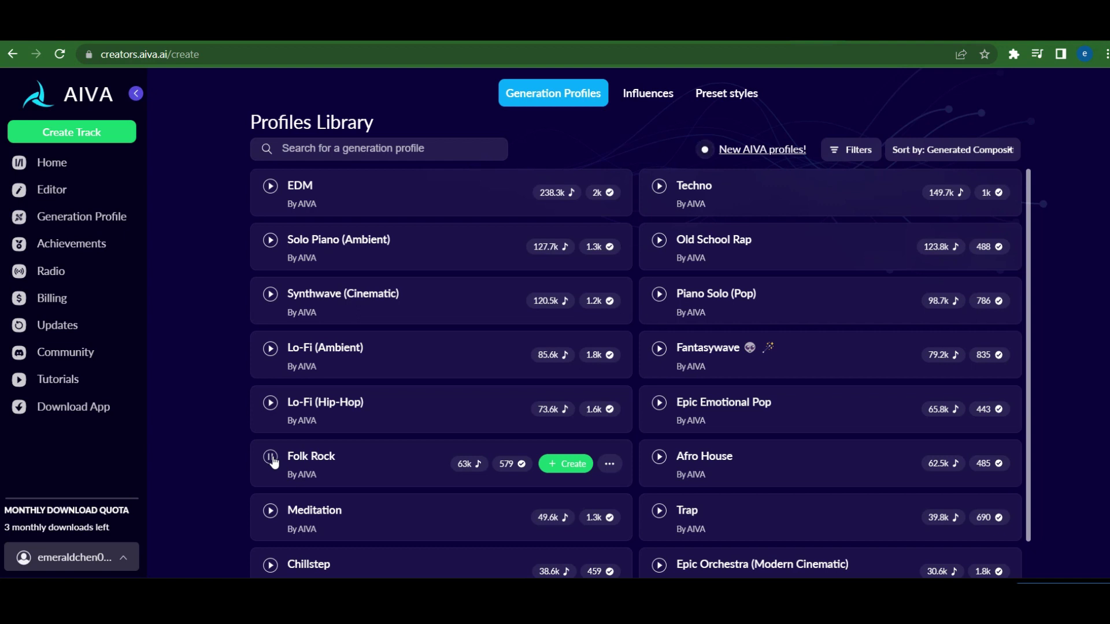
left_click(270, 514)
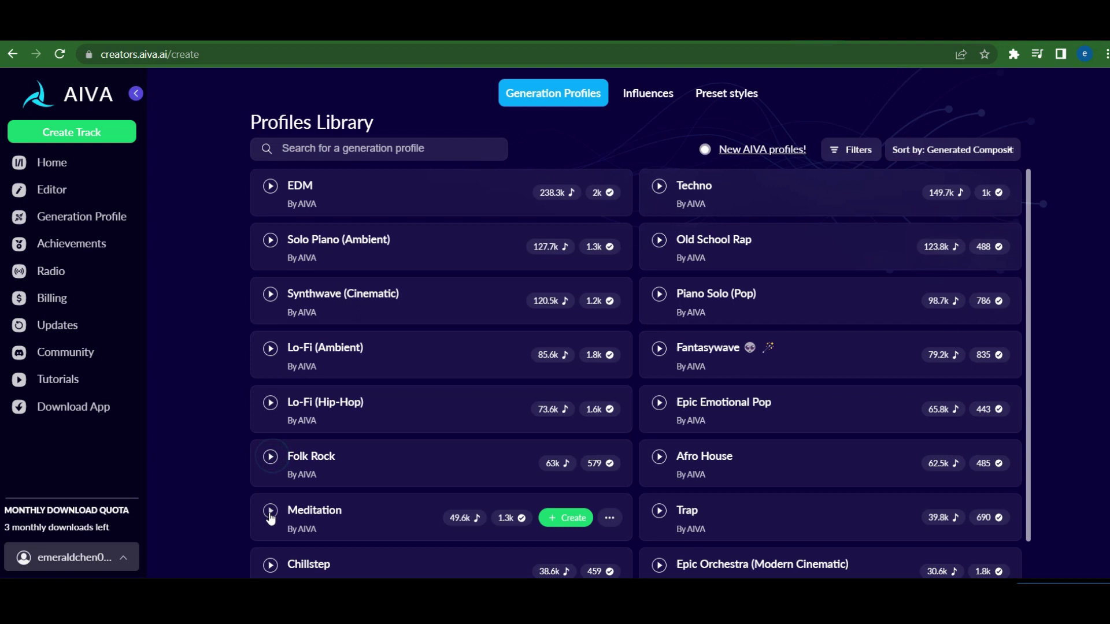
Step: Replay the Synthwave and EDM previews, then generate one EDM track with Auto key and duration
left_click(270, 295)
left_click(270, 186)
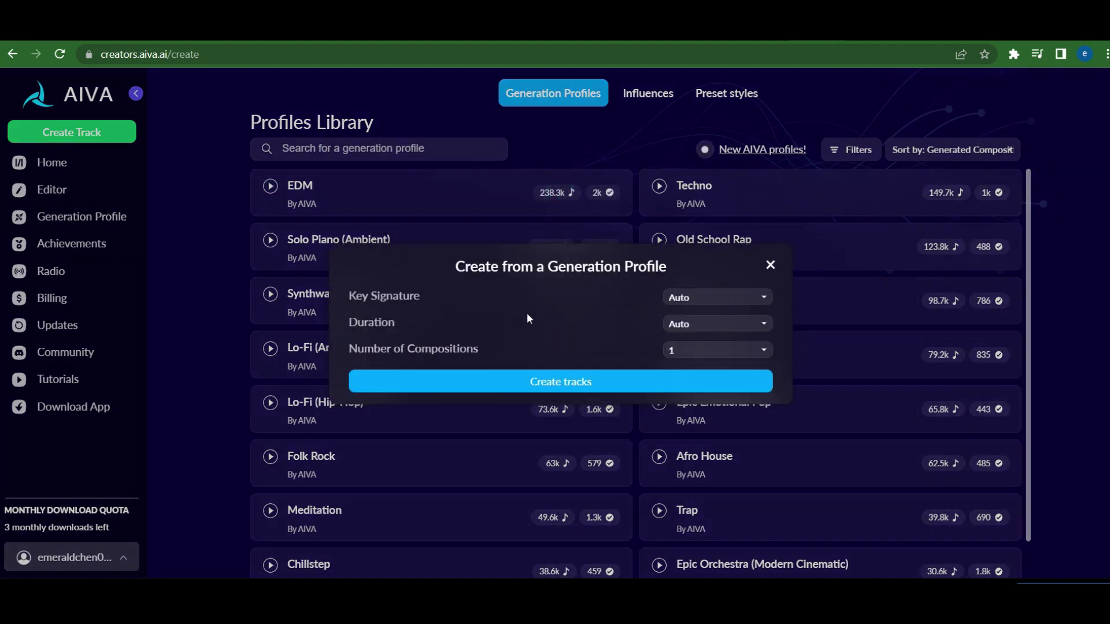
left_click(660, 380)
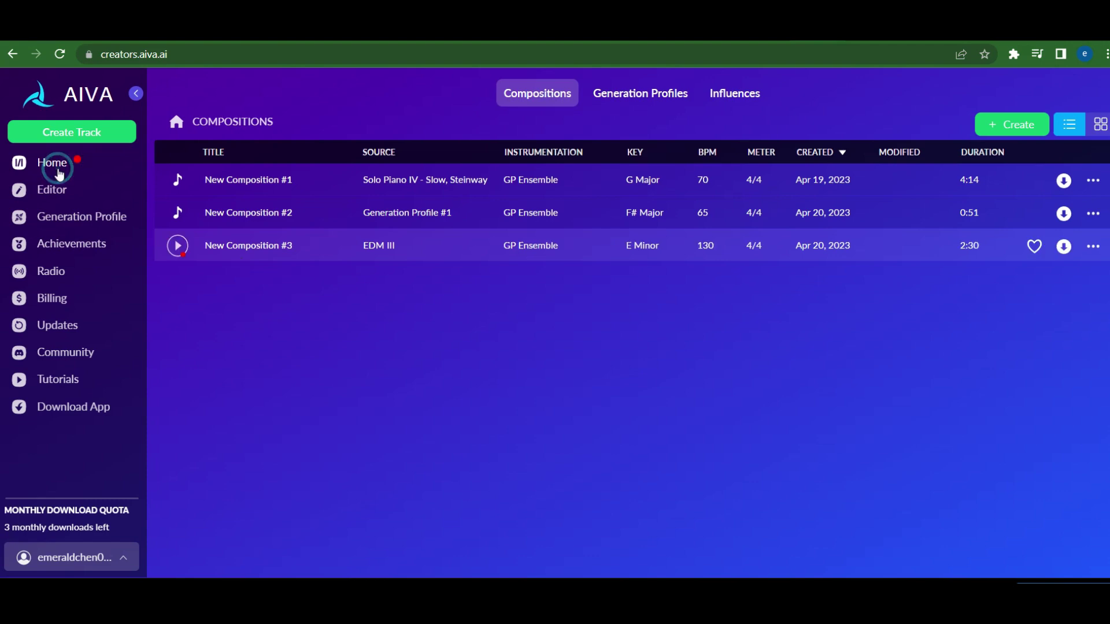
Step: Play New Composition #3 and download it as an MP3
left_click(178, 247)
left_click(1063, 246)
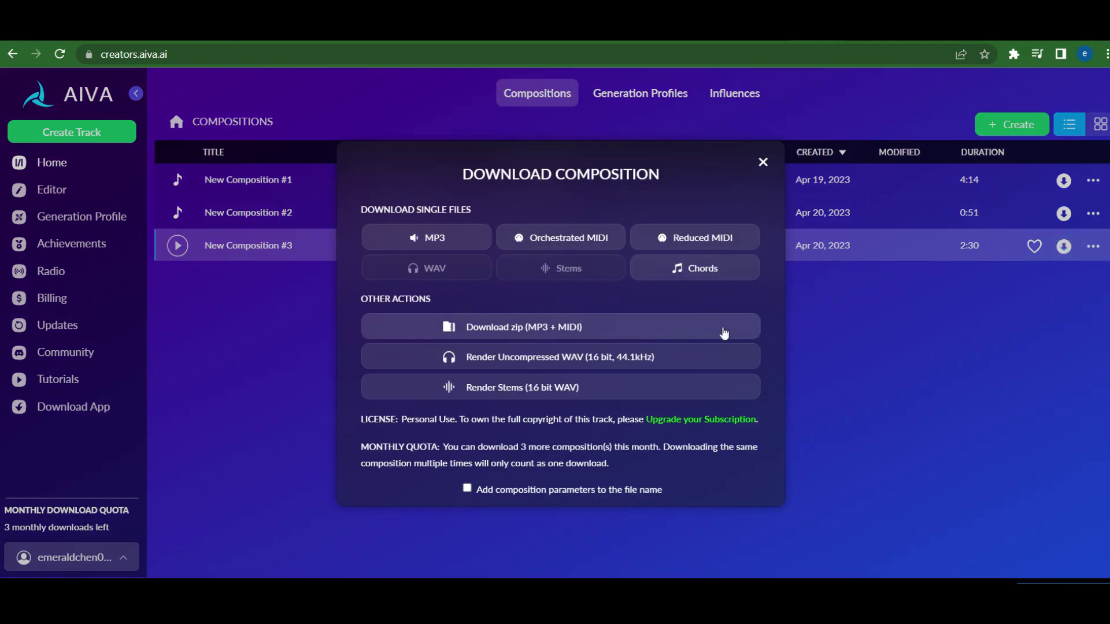
left_click(427, 245)
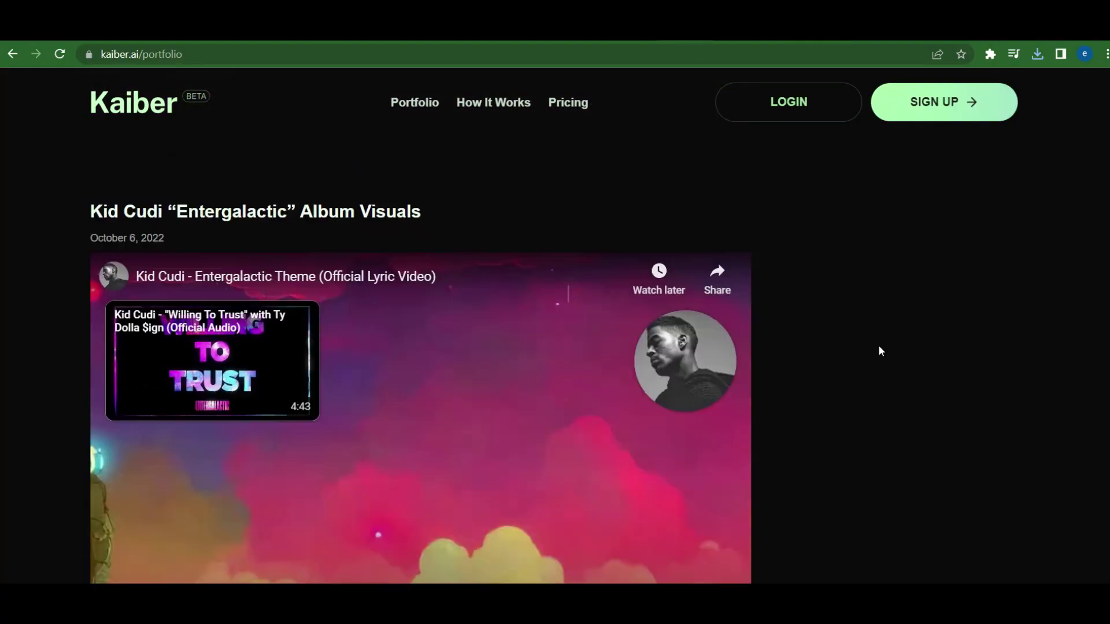
Step: Go to the Kaiber home page and scroll through its content
left_click(143, 111)
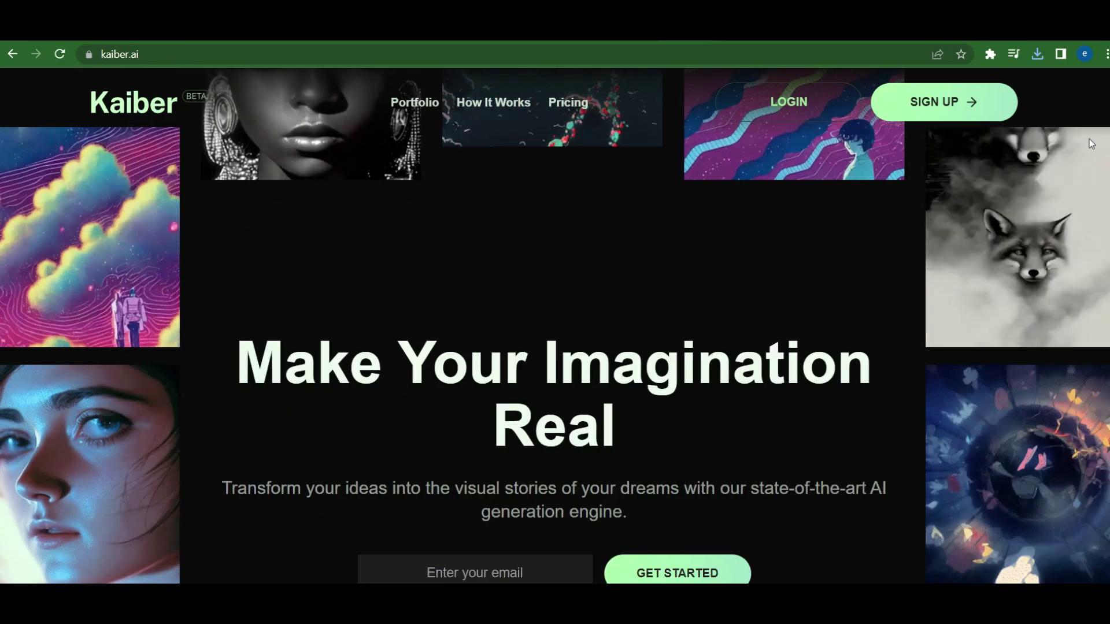
scroll(1, 225, "down", 7)
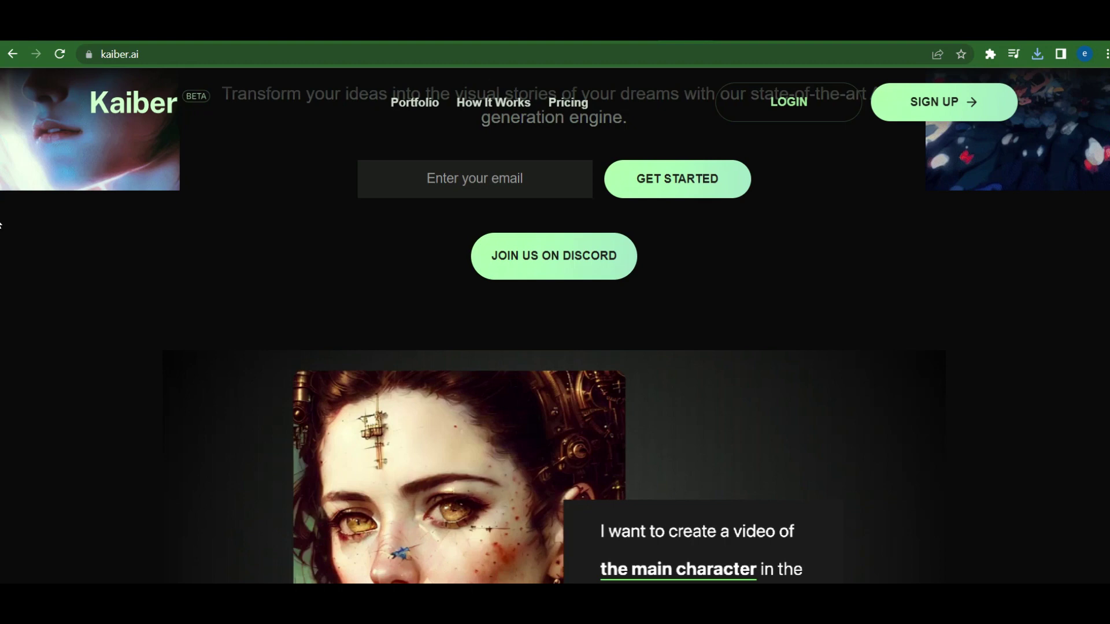
scroll(1, 226, "up", 7)
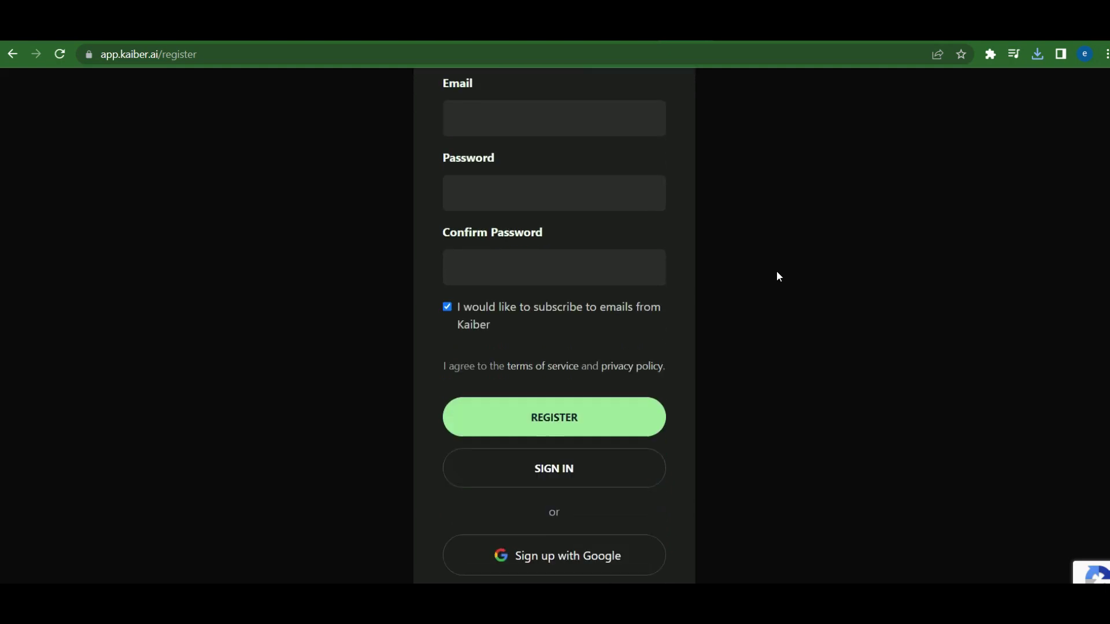
scroll(778, 276, "down", 1)
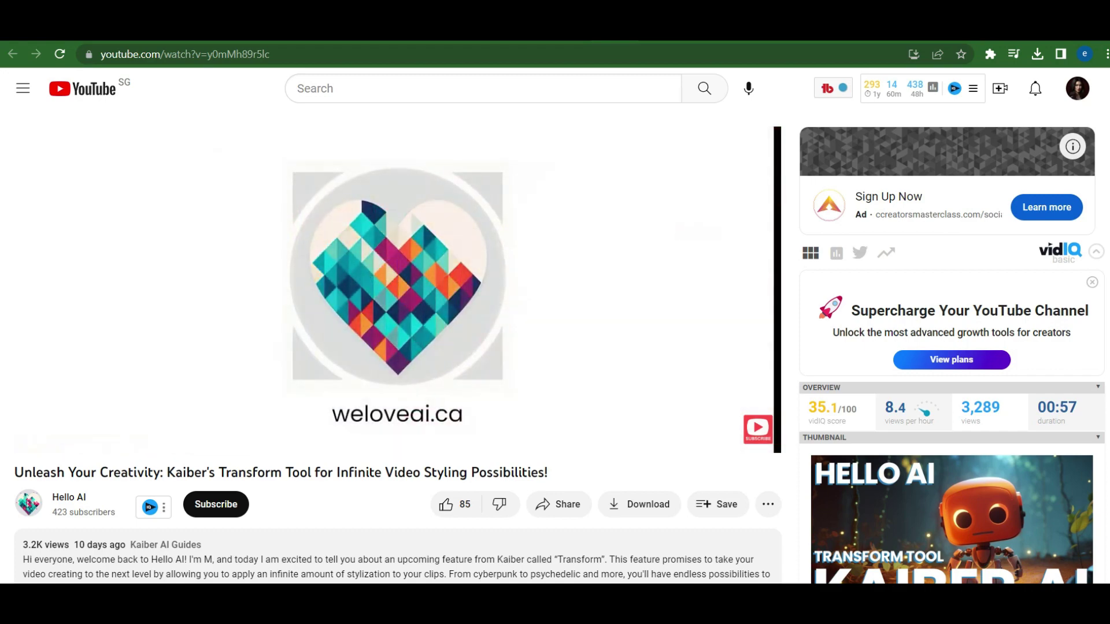
Step: Scroll through the Kaiber Transform Tool video's page and description
scroll(619, 300, "down", 5)
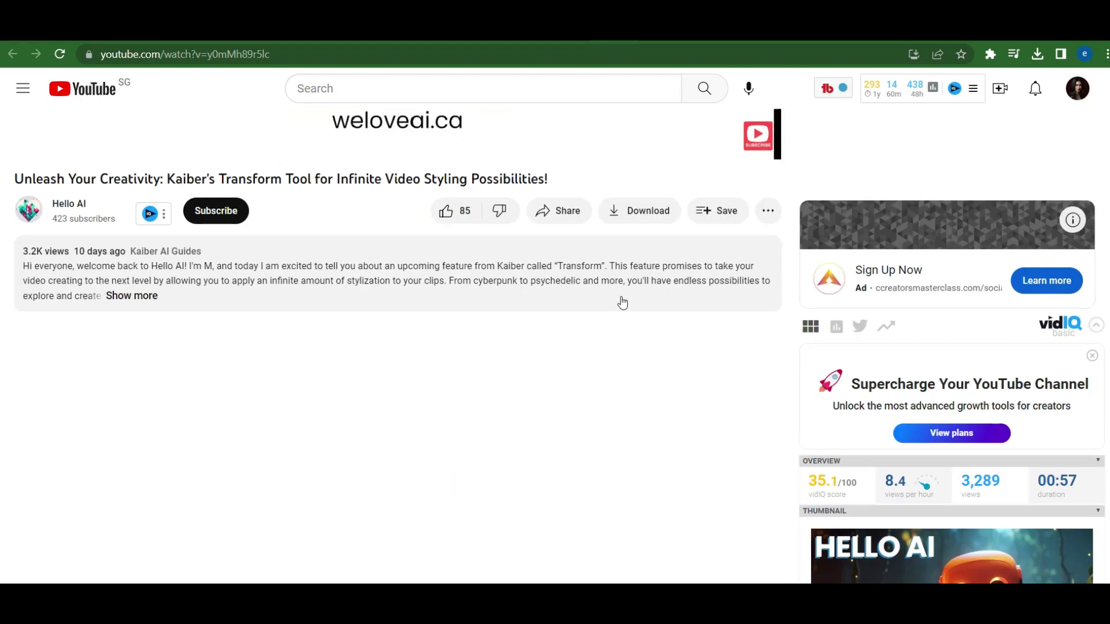
scroll(619, 300, "up", 5)
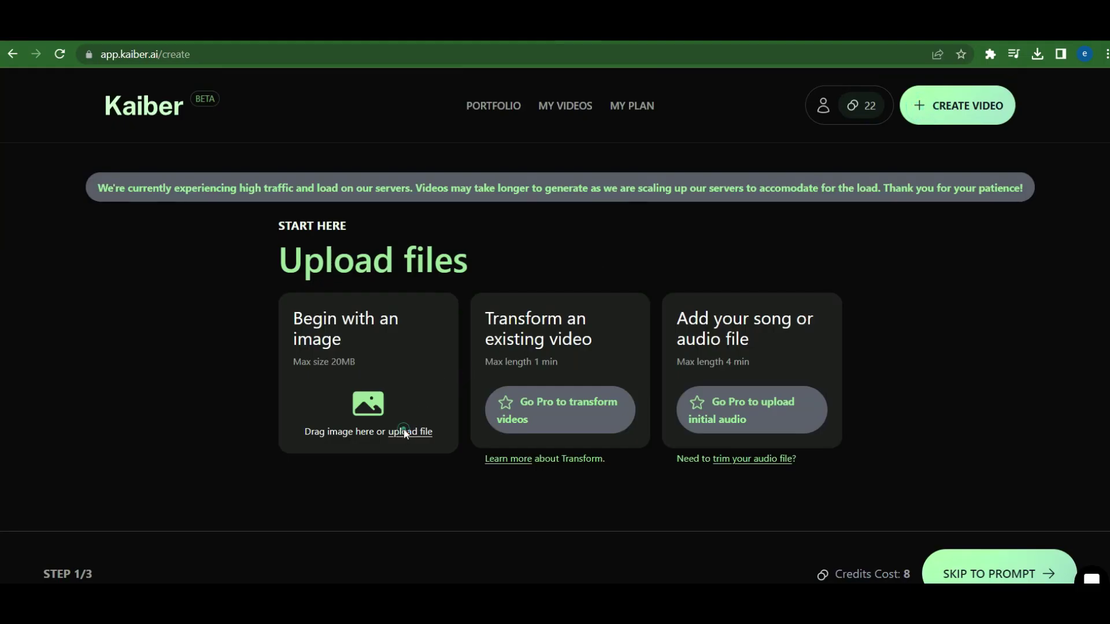
Step: Pick the anime starting image and enter the subject 'a boy and a girl running towards temple in the forest, anime style'
left_click(403, 432)
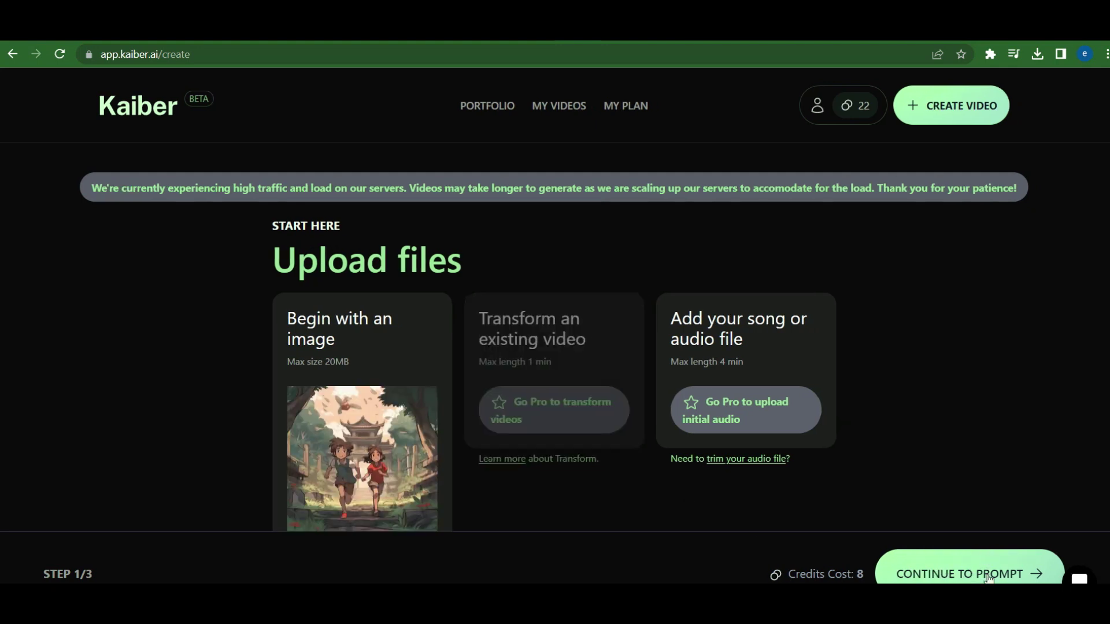
left_click(988, 576)
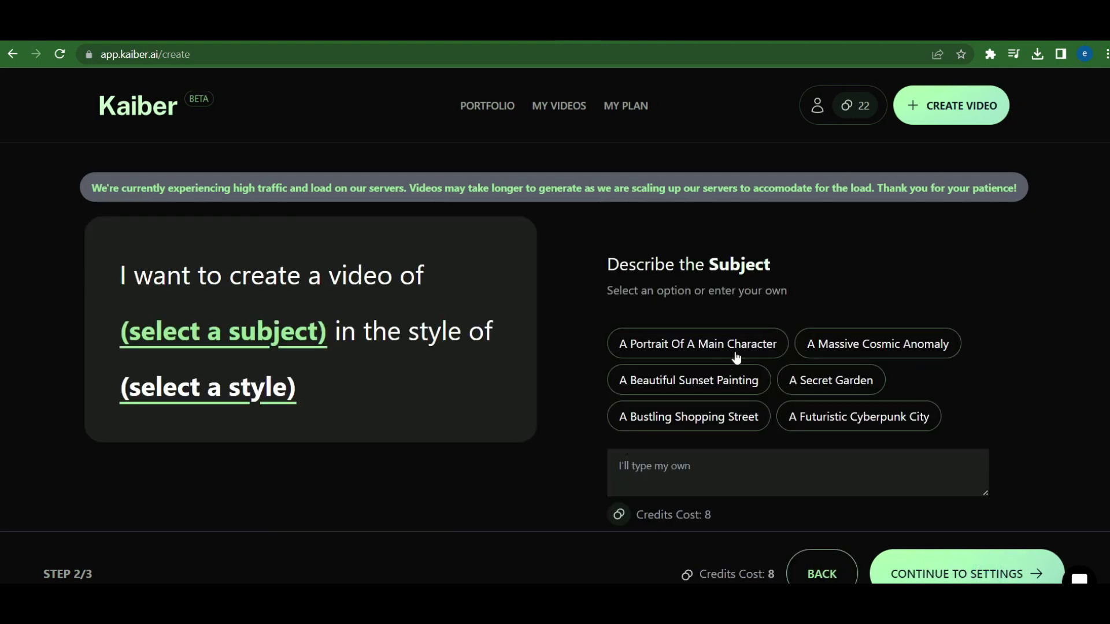
left_click(704, 464)
type("a bou")
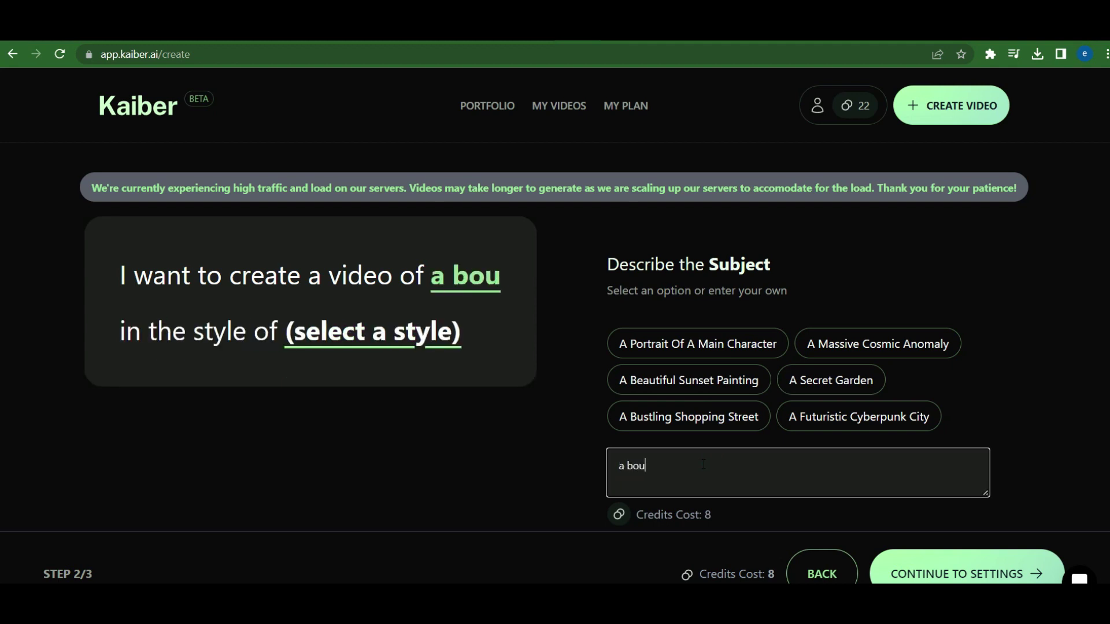
key("BackSpace")
type("y and")
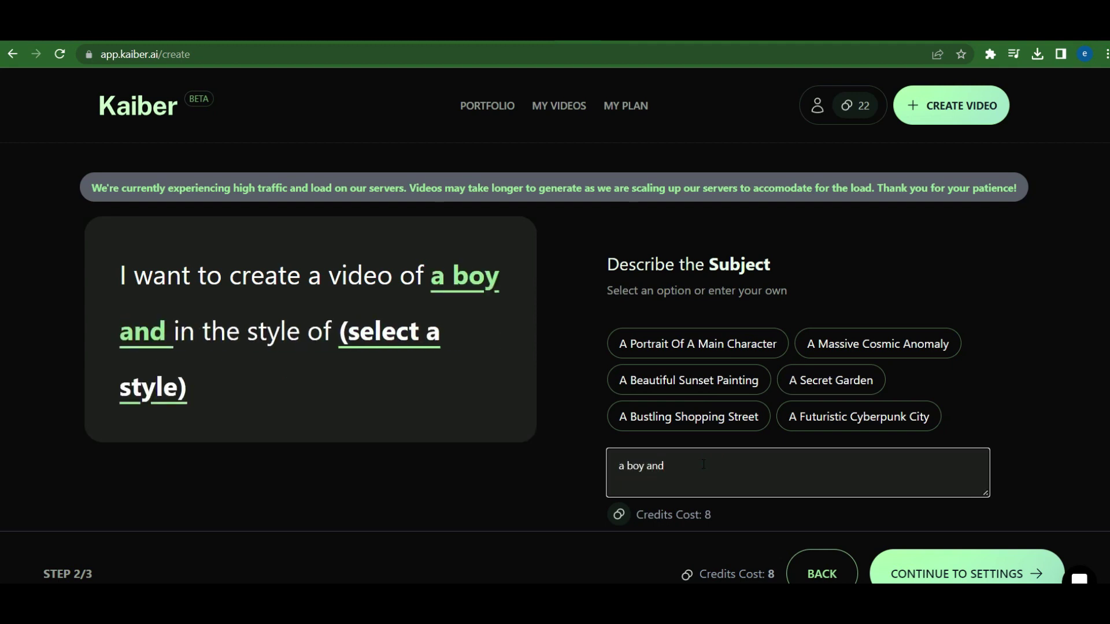
type(" a girl r")
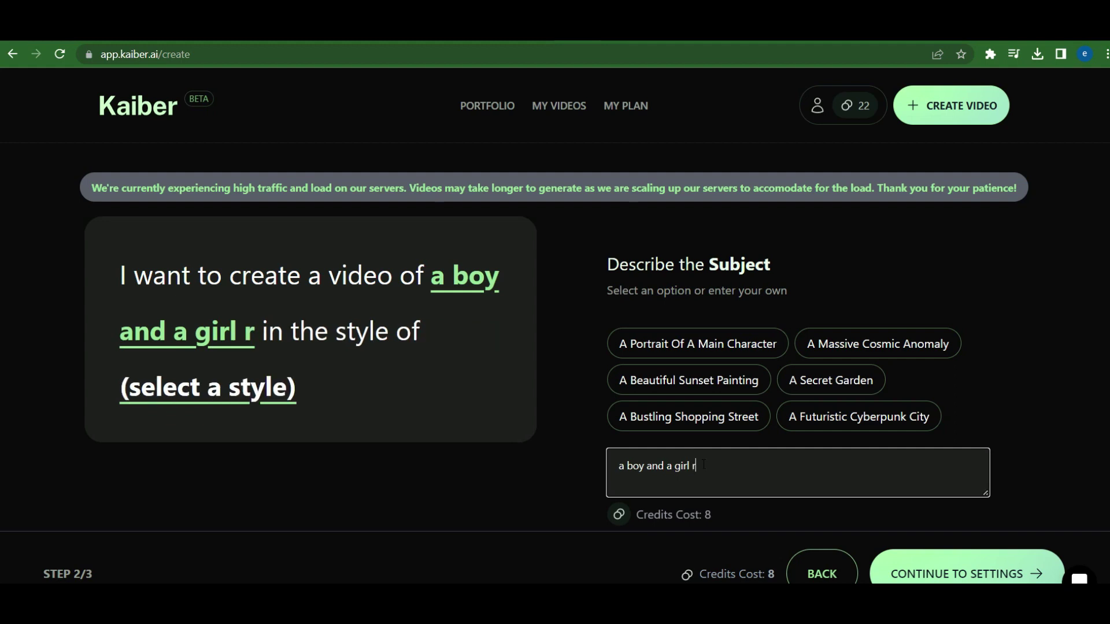
type("unning ")
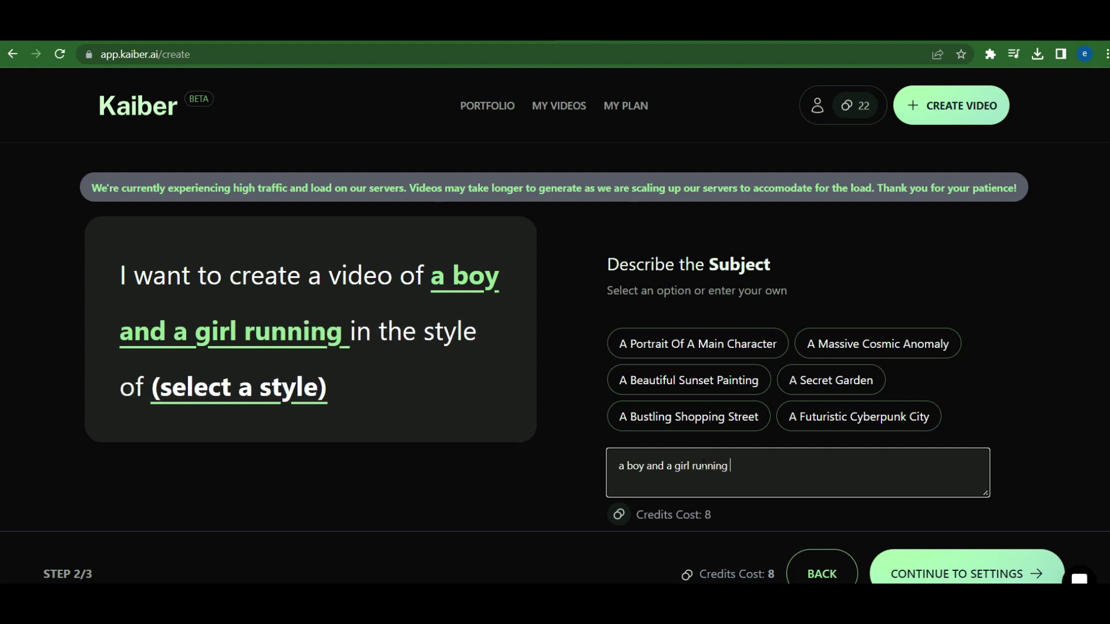
type("towards")
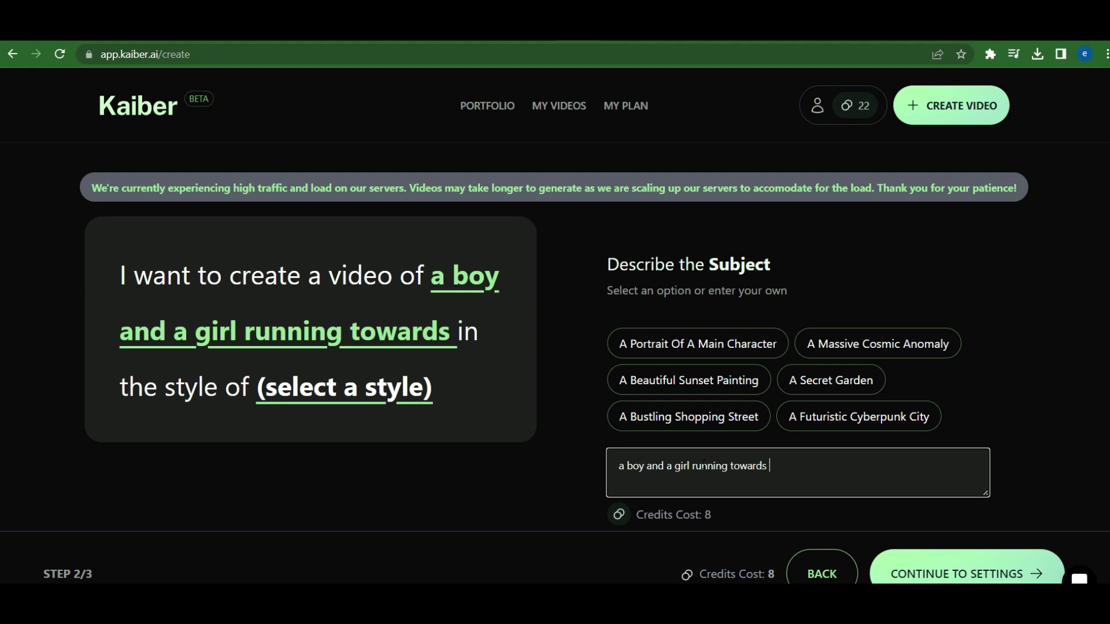
type(" temple in the forest")
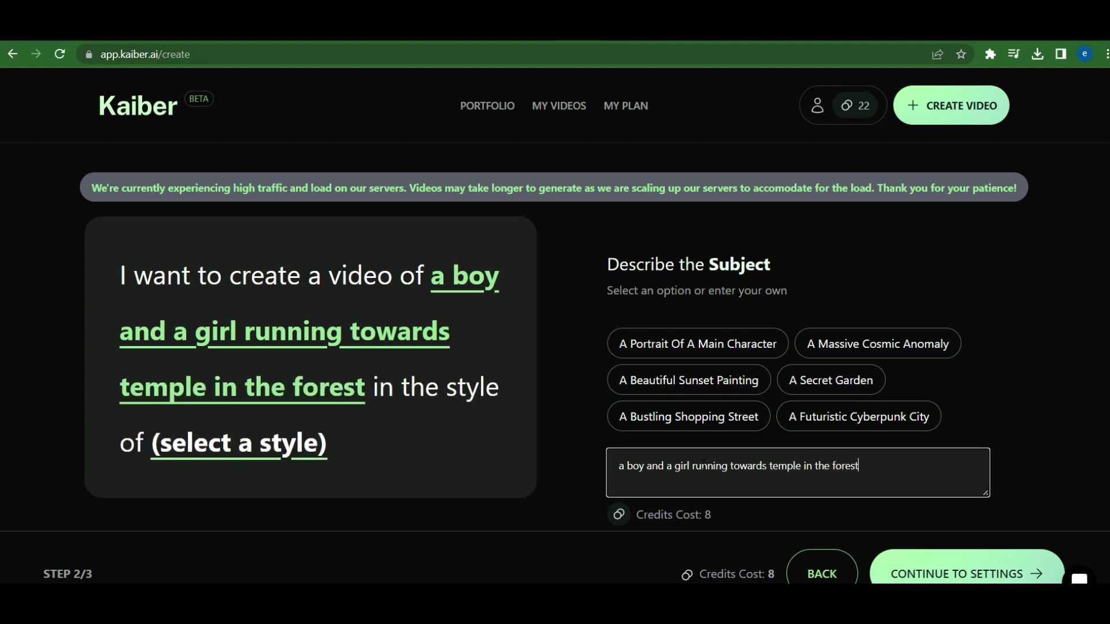
type(", anime style")
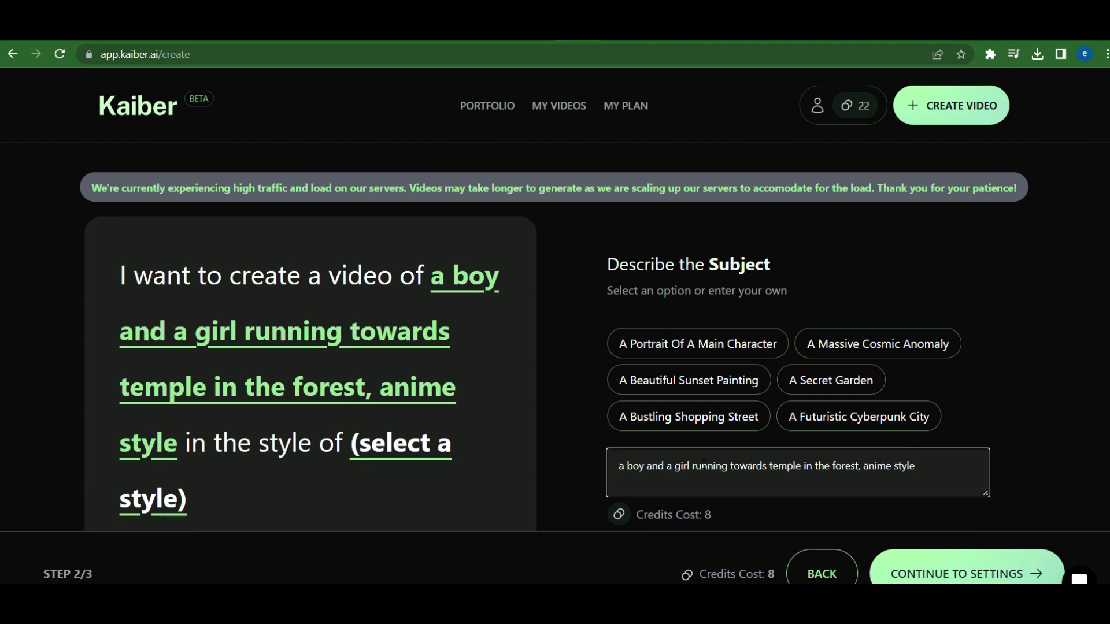
Step: Begin typing 'anime style' into the art style box
scroll(702, 462, "down", 8)
scroll(750, 401, "up", 2)
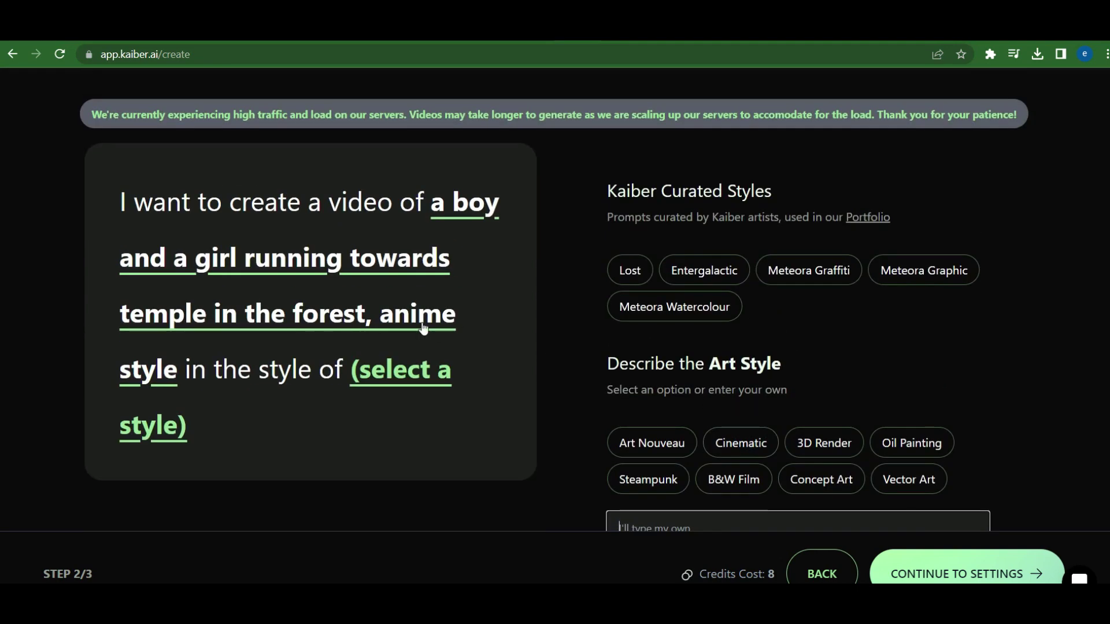
scroll(750, 465, "down", 3)
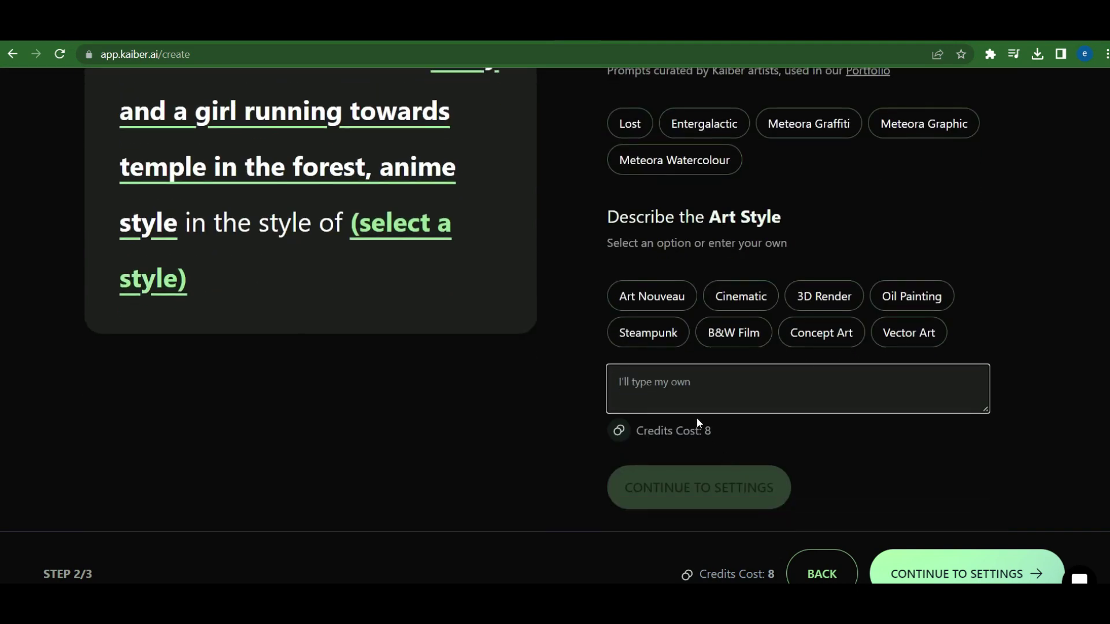
type("anime style")
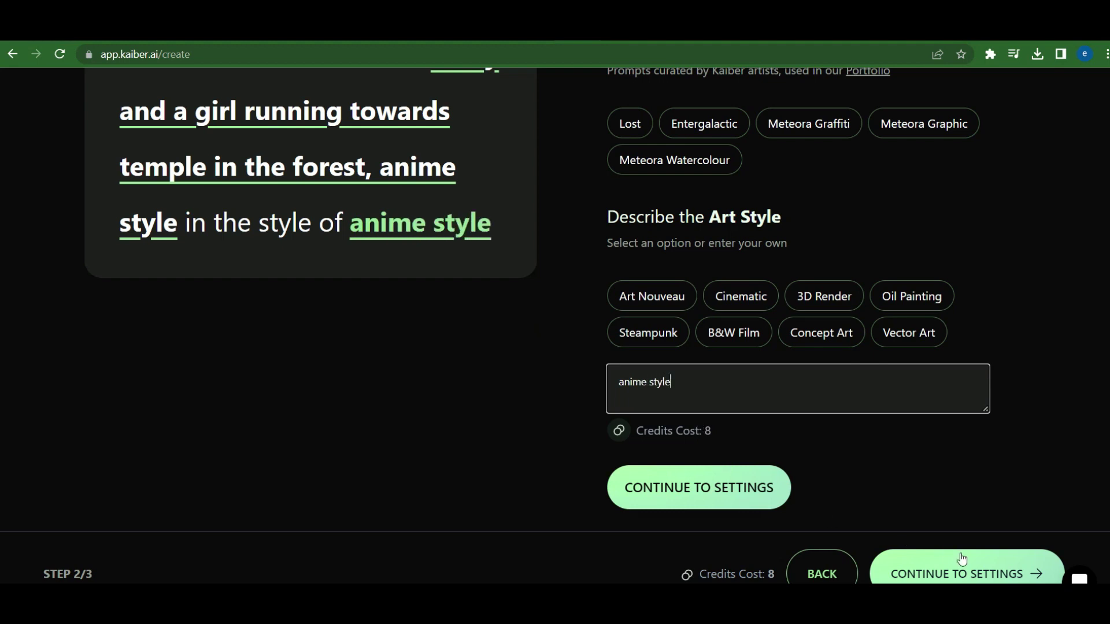
Step: In the video settings, raise Evolve from 6 to 8 and generate the video
left_click(962, 559)
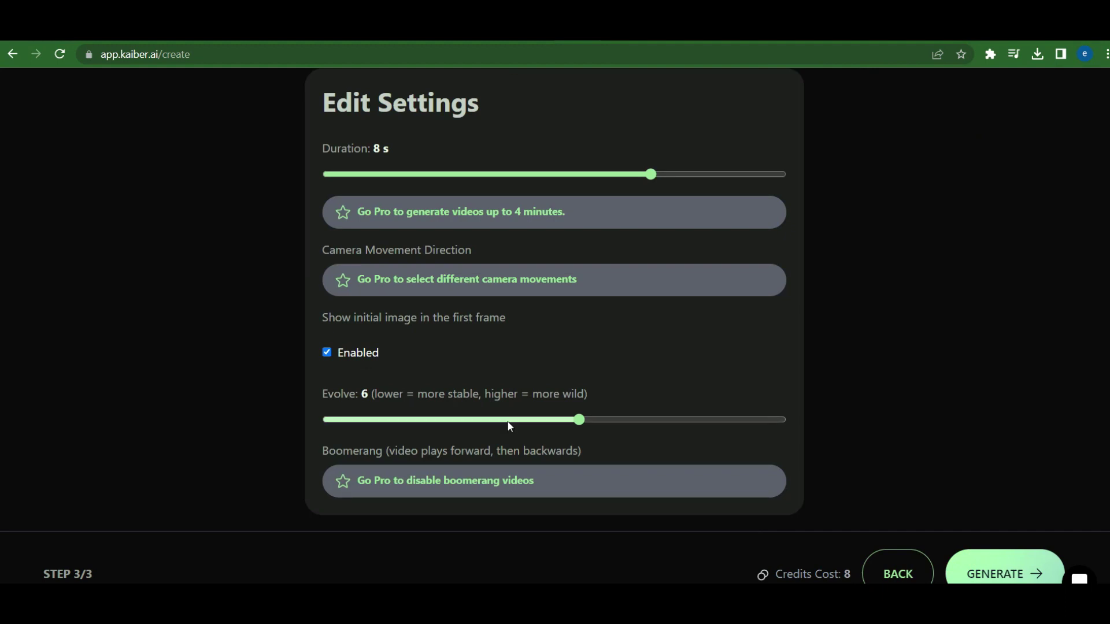
left_click_drag(579, 420, 689, 424)
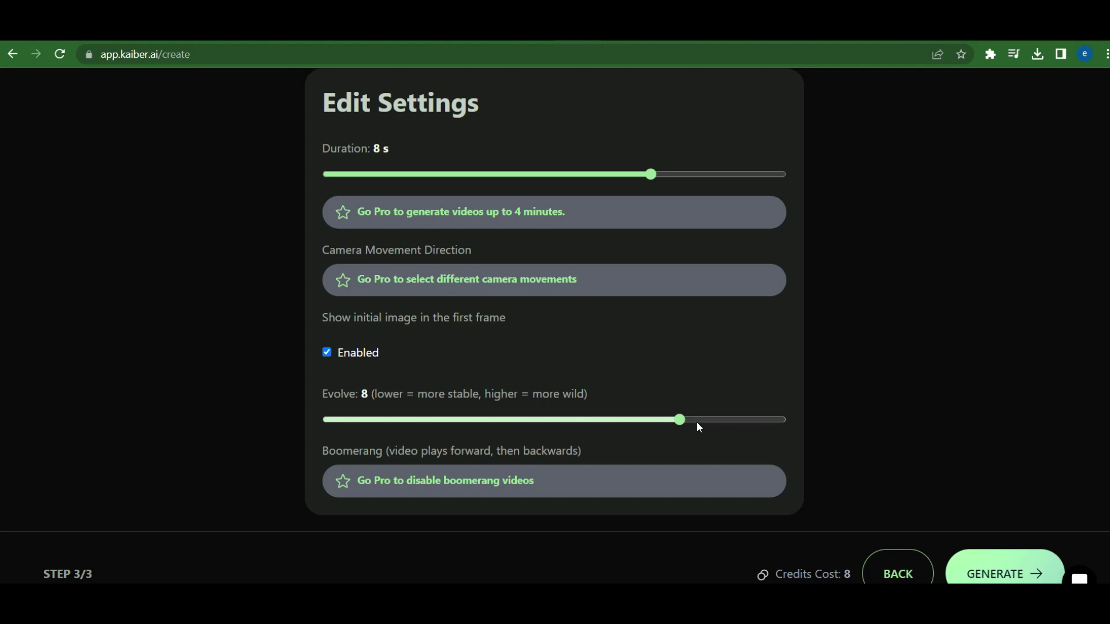
left_click(1013, 576)
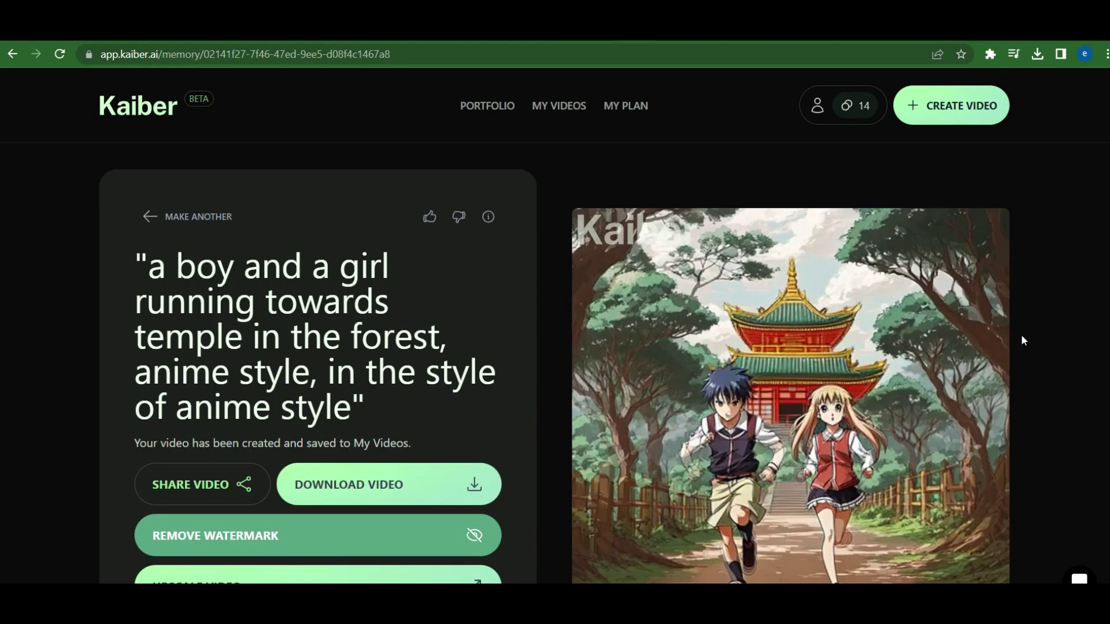
Step: Download the finished Kaiber anime video of the boy and girl running to the temple
scroll(508, 328, "down", 3)
left_click(497, 337)
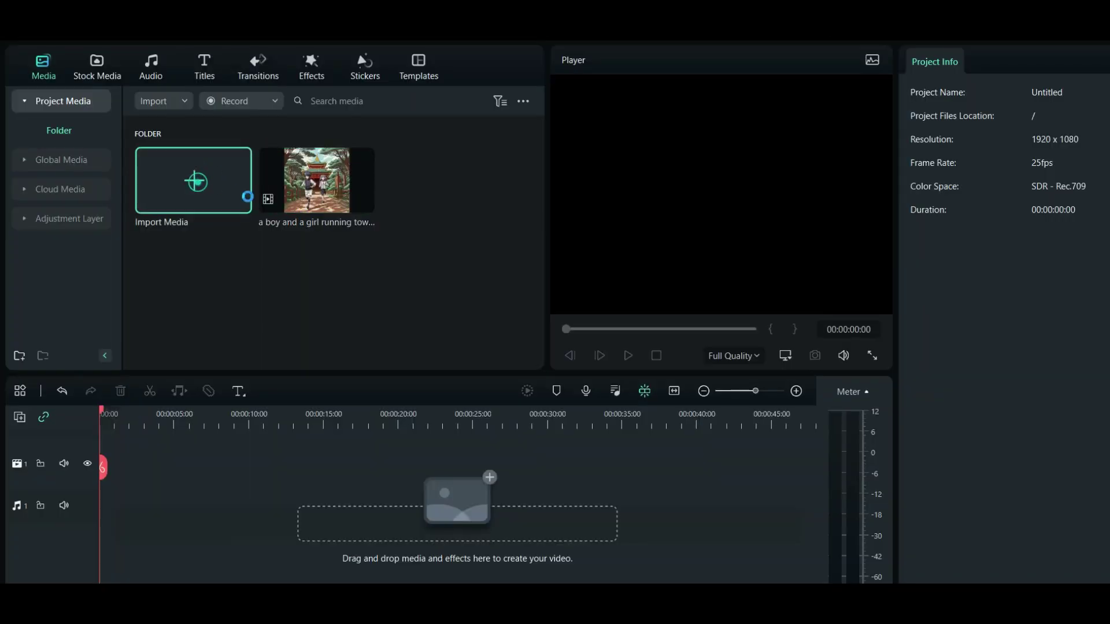
Step: Import New Composition #3, place the anime clip at 768 x 768, 23.97fps, and lay the music beneath
left_click(255, 206)
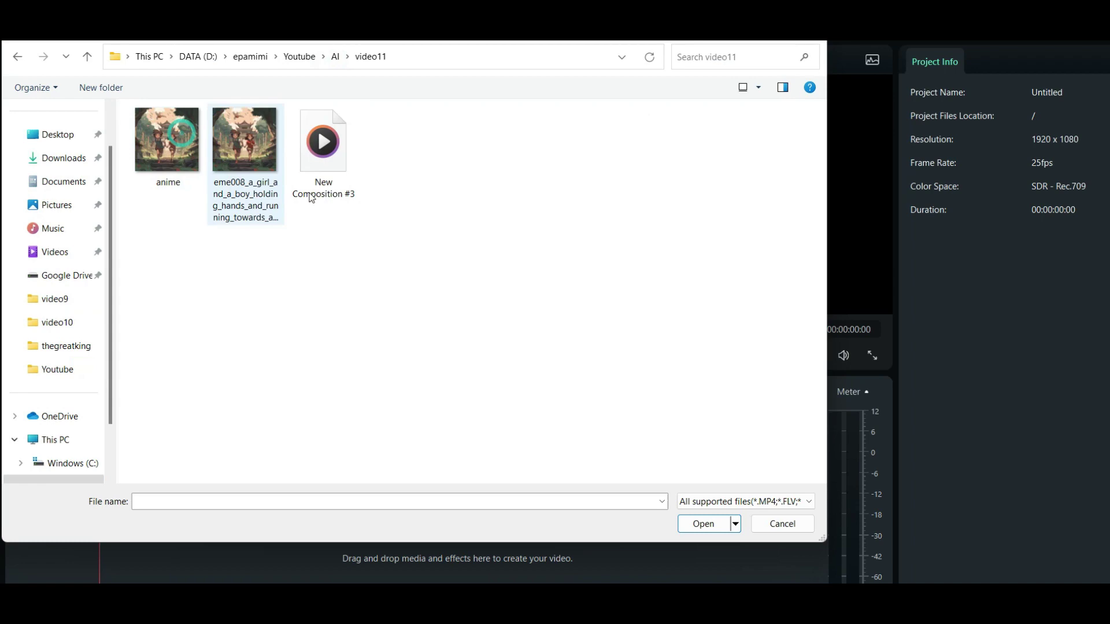
double_click(324, 156)
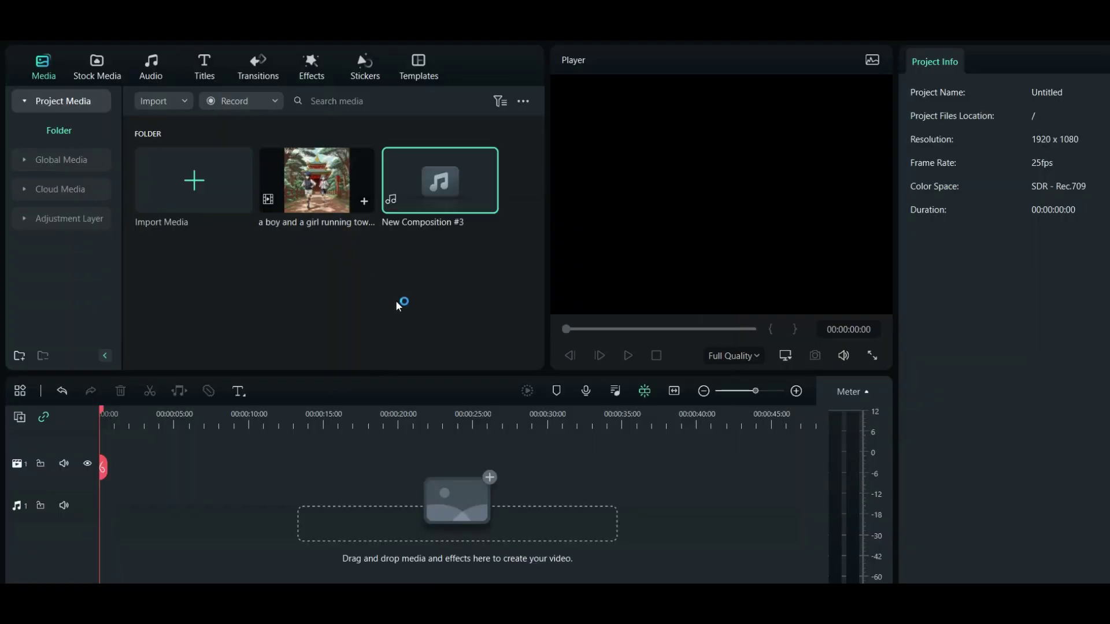
left_click(333, 194)
left_click_drag(131, 463, 122, 467)
left_click(453, 350)
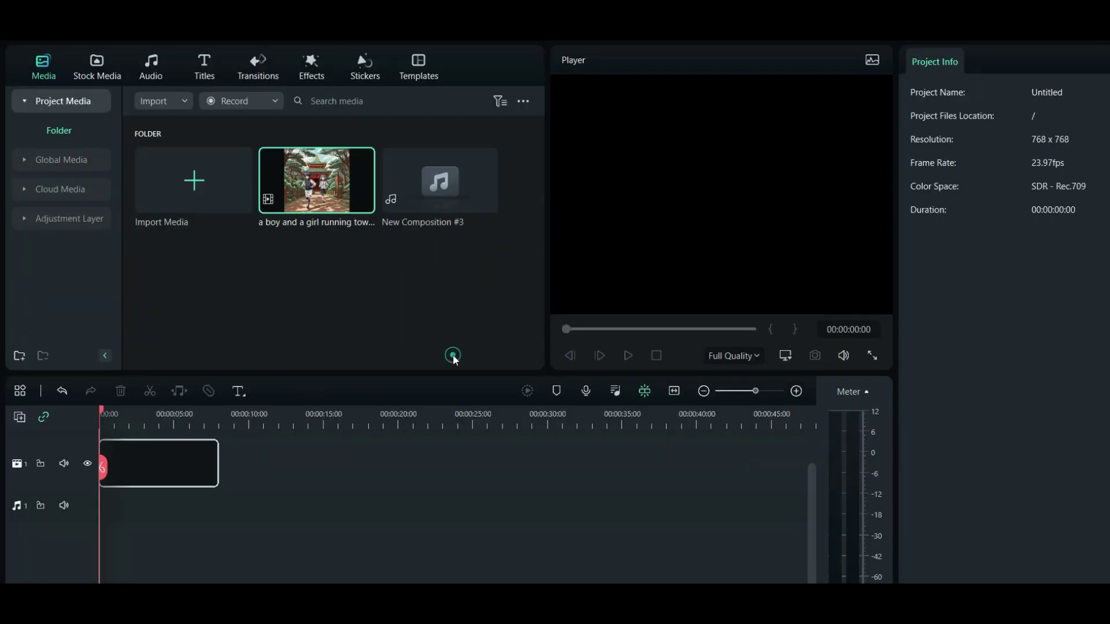
left_click_drag(473, 186, 111, 493)
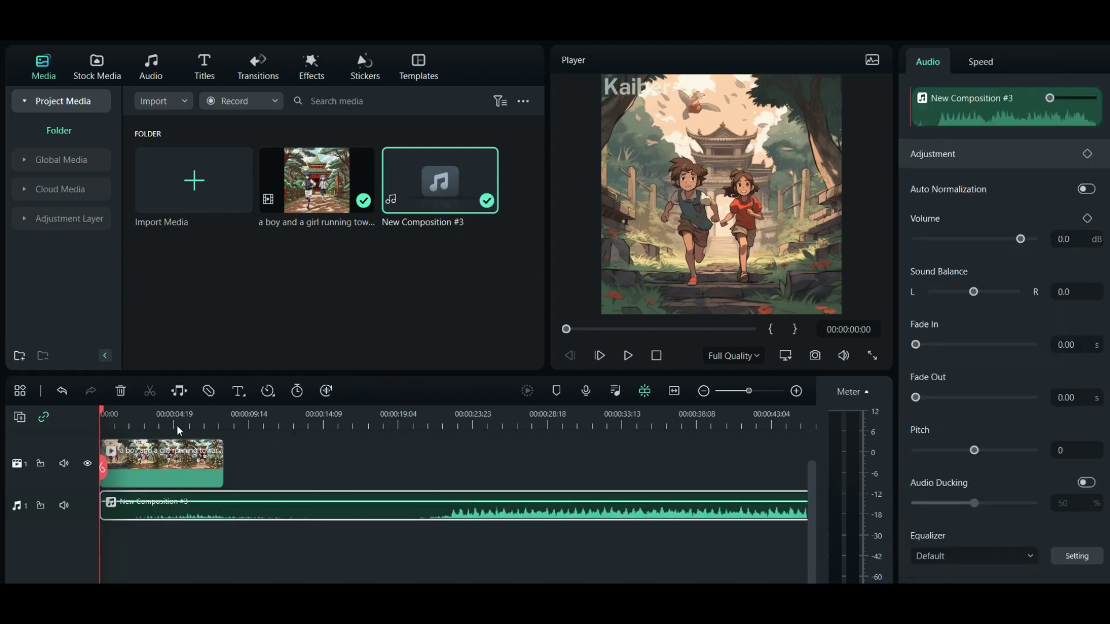
Step: Split New Composition #3 near 23 s, delete the quiet opening, and preview it with the clip
left_click(411, 413)
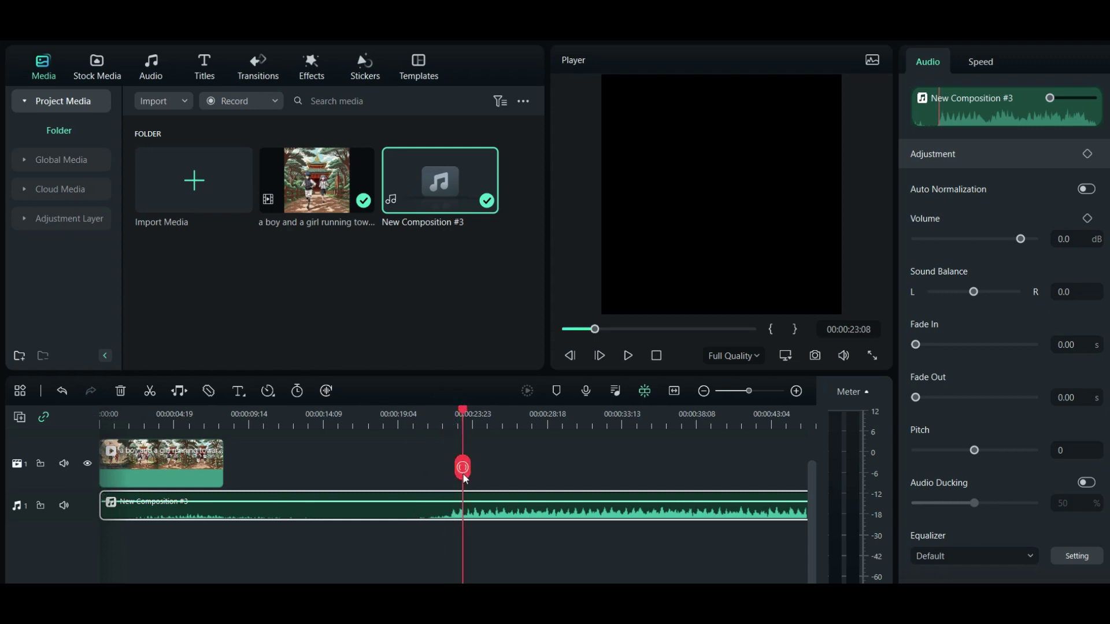
left_click(464, 475)
key("shift+Delete")
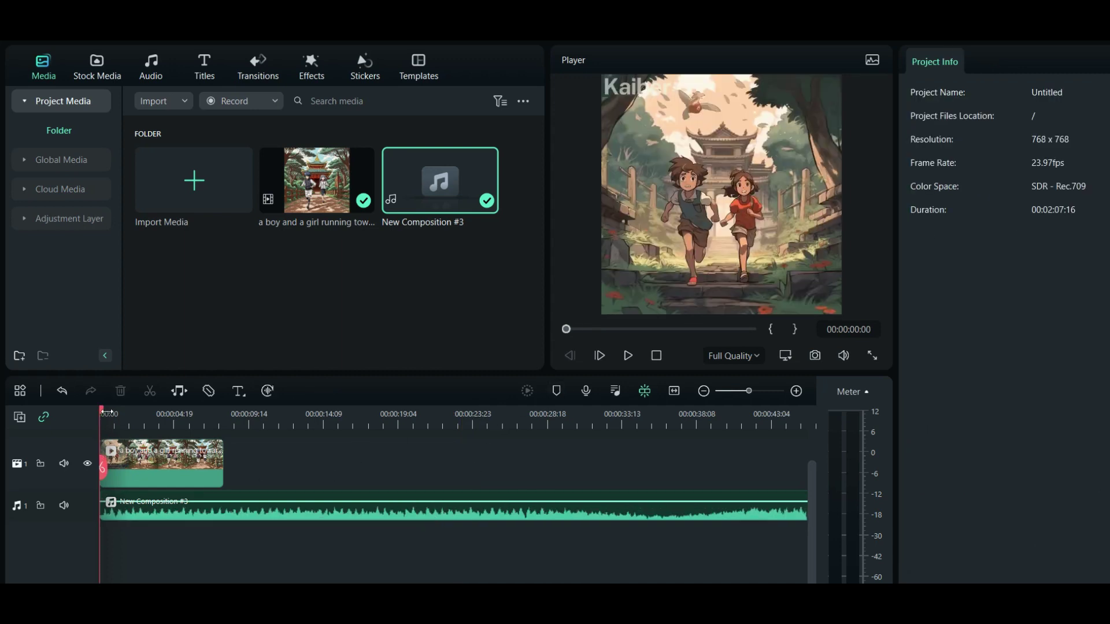
left_click(629, 360)
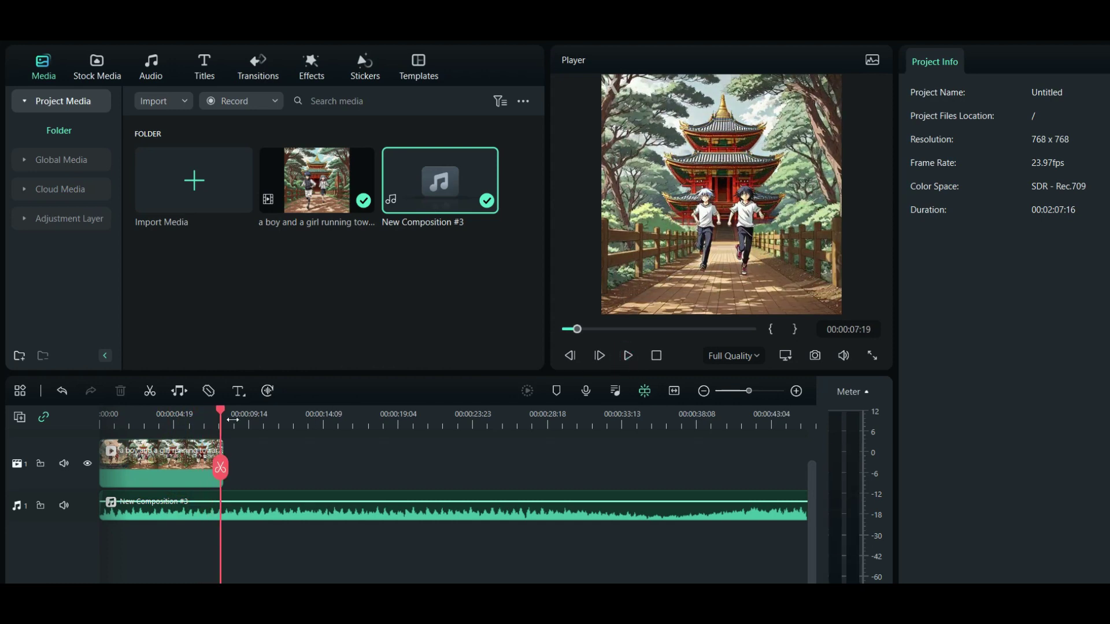
Step: Copy the anime clip and paste two copies back to back after the original
left_click(484, 419)
left_click(256, 483)
key("ctrl+c")
key("ctrl+v")
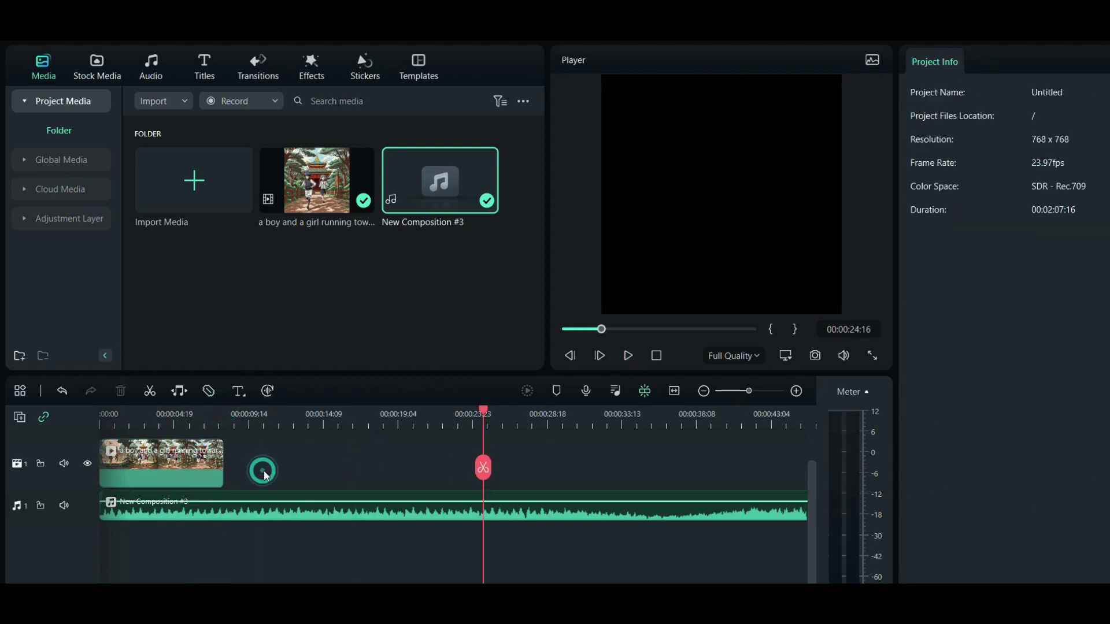
left_click_drag(498, 473, 258, 469)
key("ctrl+v")
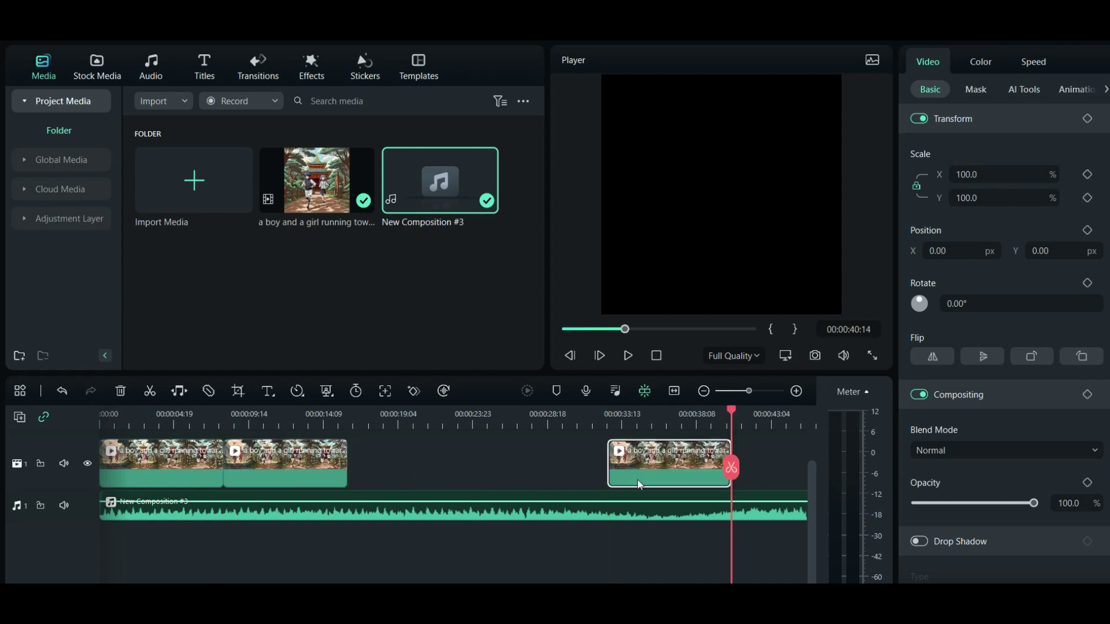
left_click_drag(639, 482, 381, 480)
Step: Split the music where the third clip ends at 23:20 and delete the leftover audio
left_click_drag(729, 411, 470, 418)
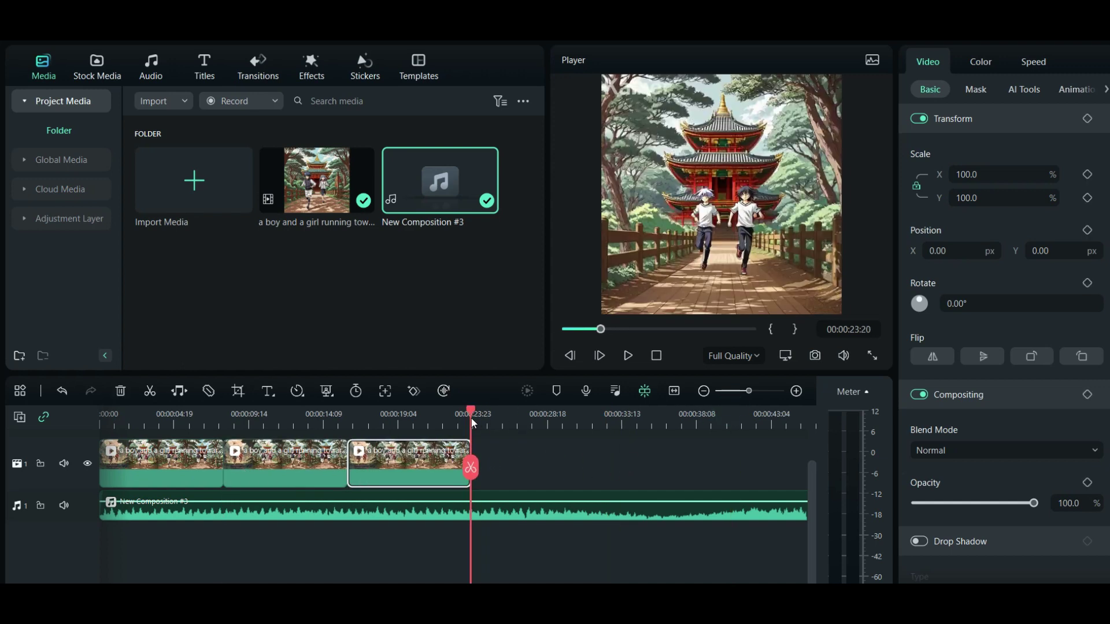
left_click(493, 501)
left_click(490, 514)
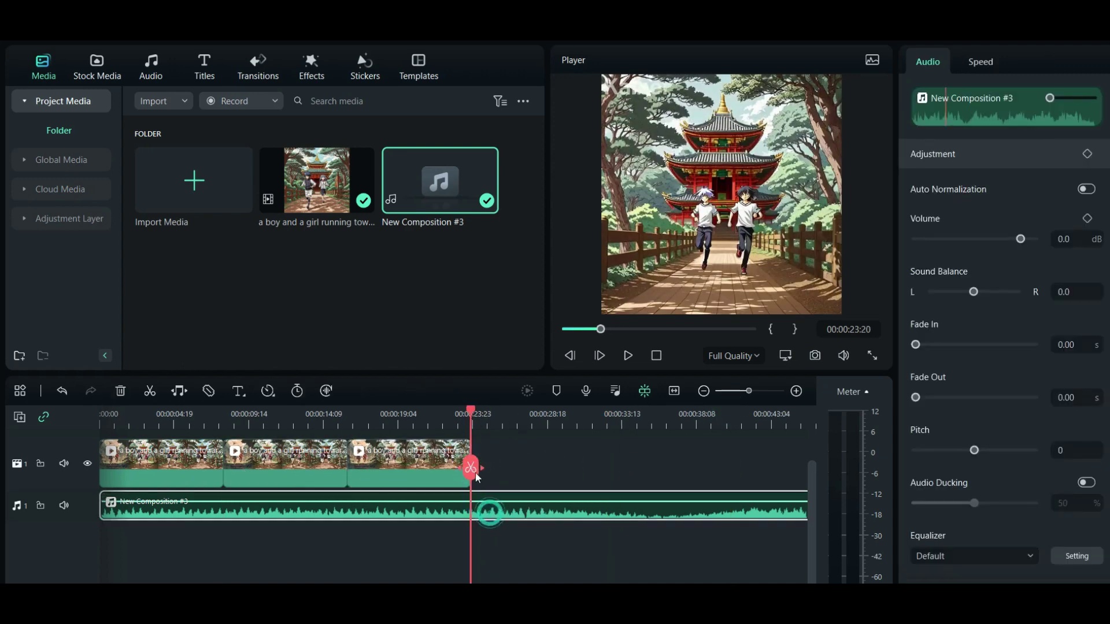
key("Delete")
left_click_drag(470, 408, 88, 467)
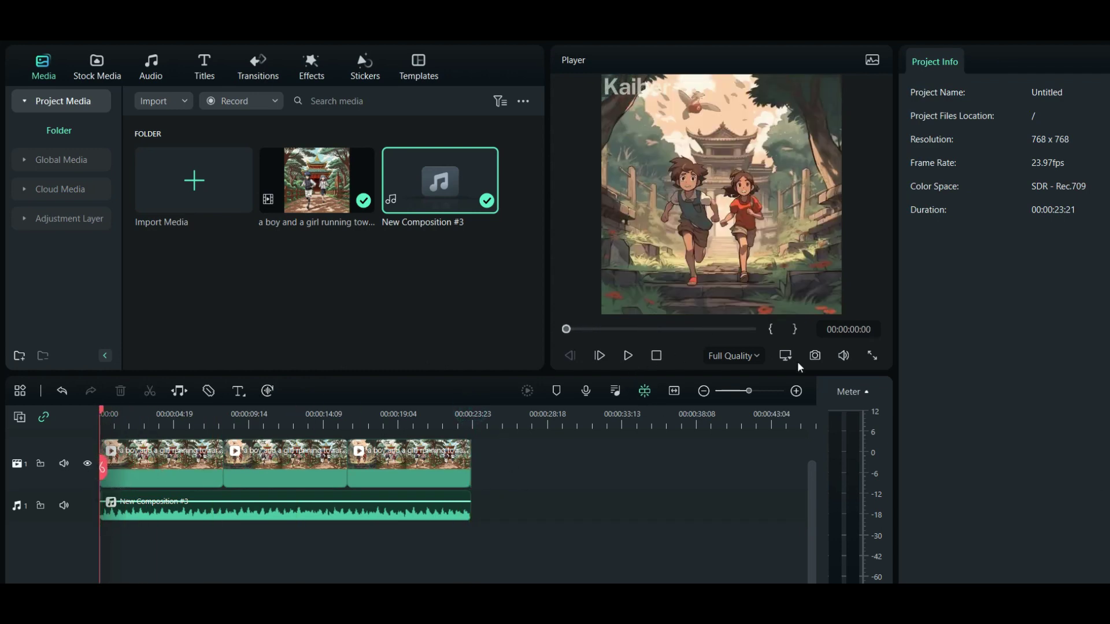